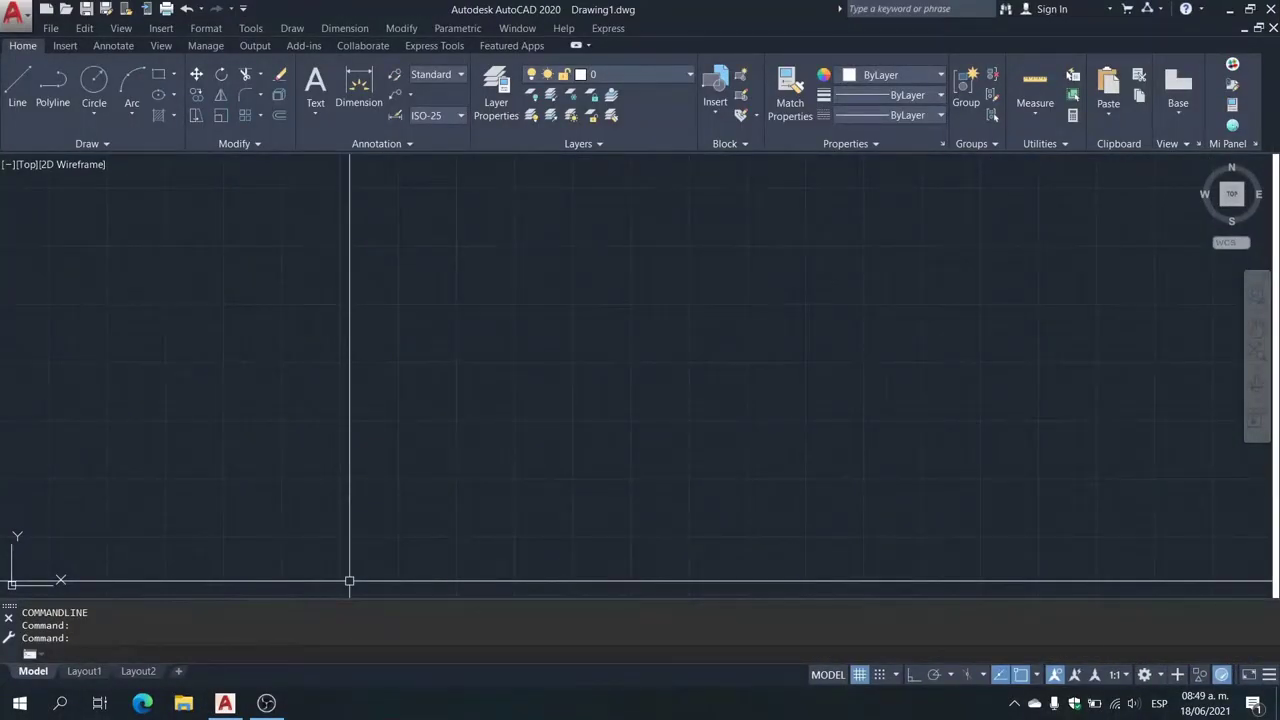
Step: Run HATCH (H) to open the Hatch and Gradient dialog, which shows the ANGLE pattern
type("HAT")
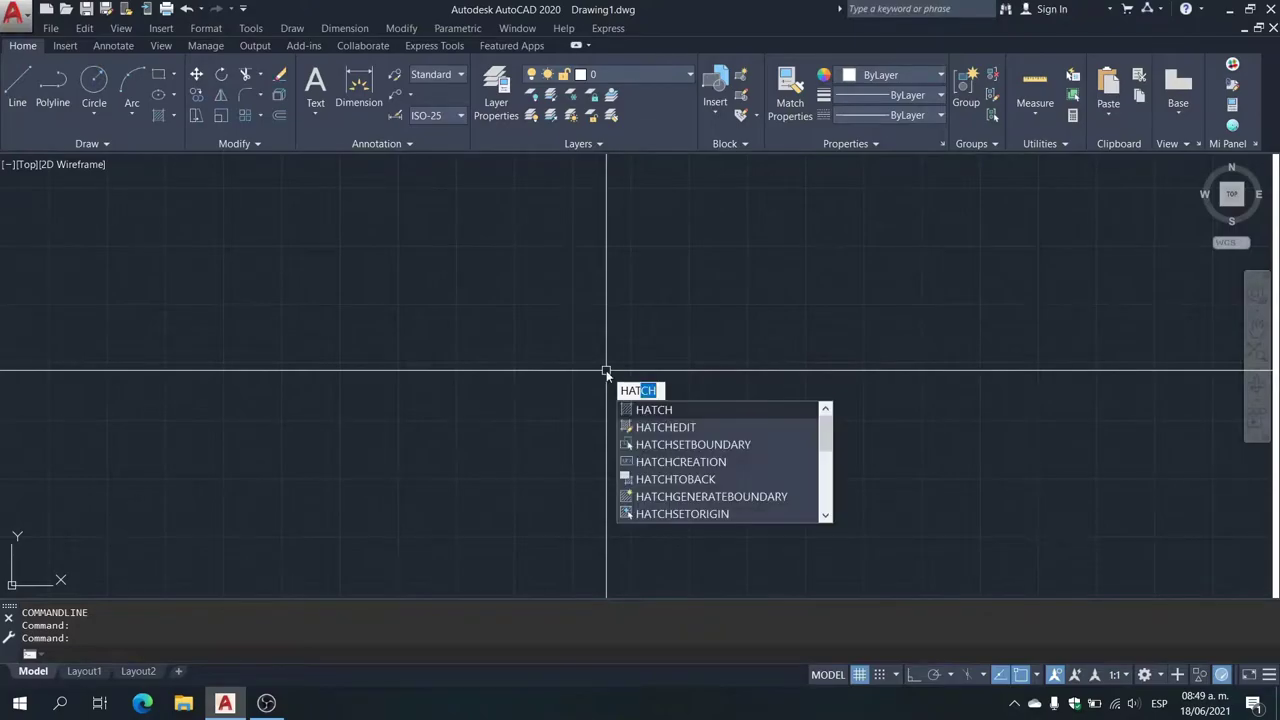
key("Return")
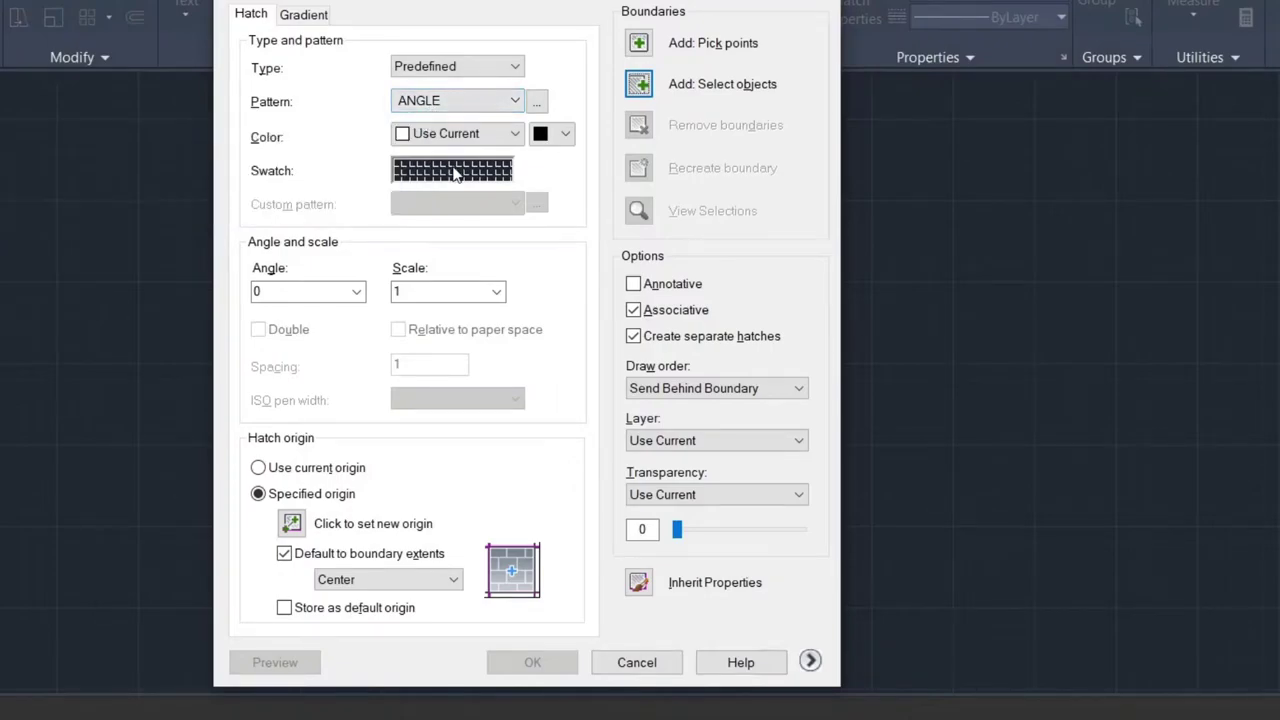
Step: Pick ANSI31 from the palette's ANSI patterns, then close the hatch dialog without hatching
left_click(455, 174)
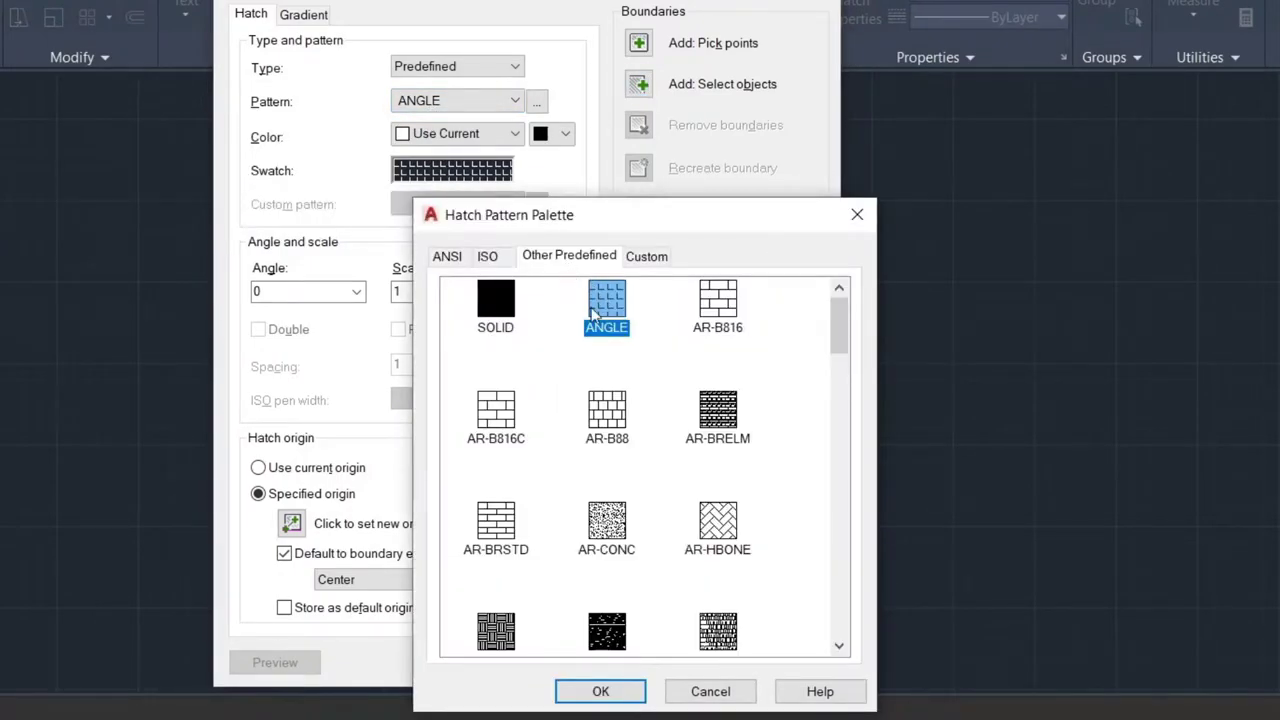
left_click(645, 314)
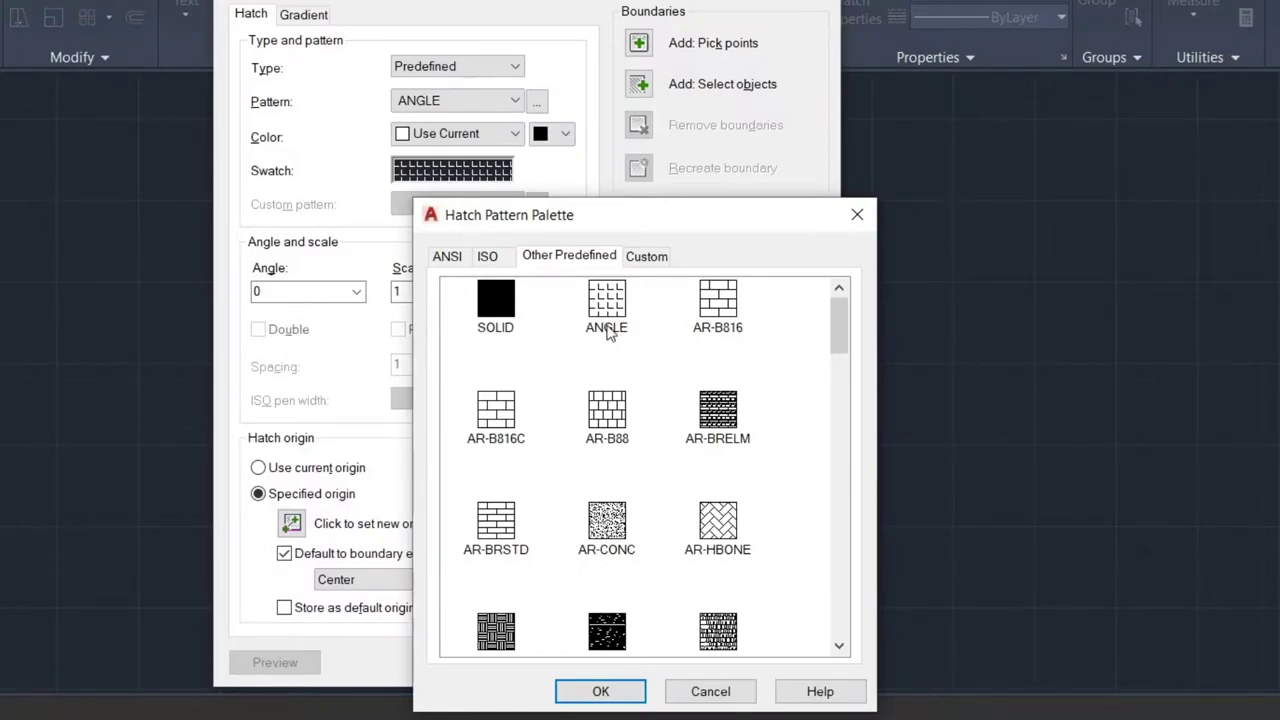
left_click(447, 258)
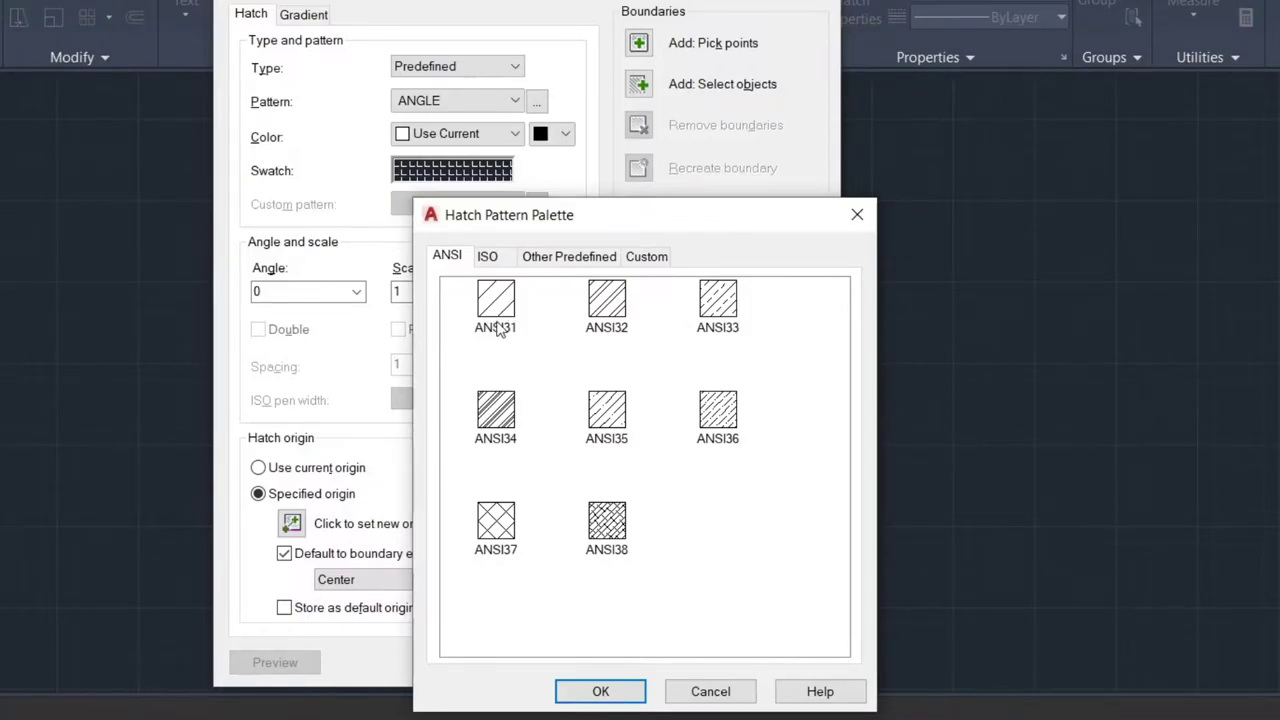
left_click(510, 316)
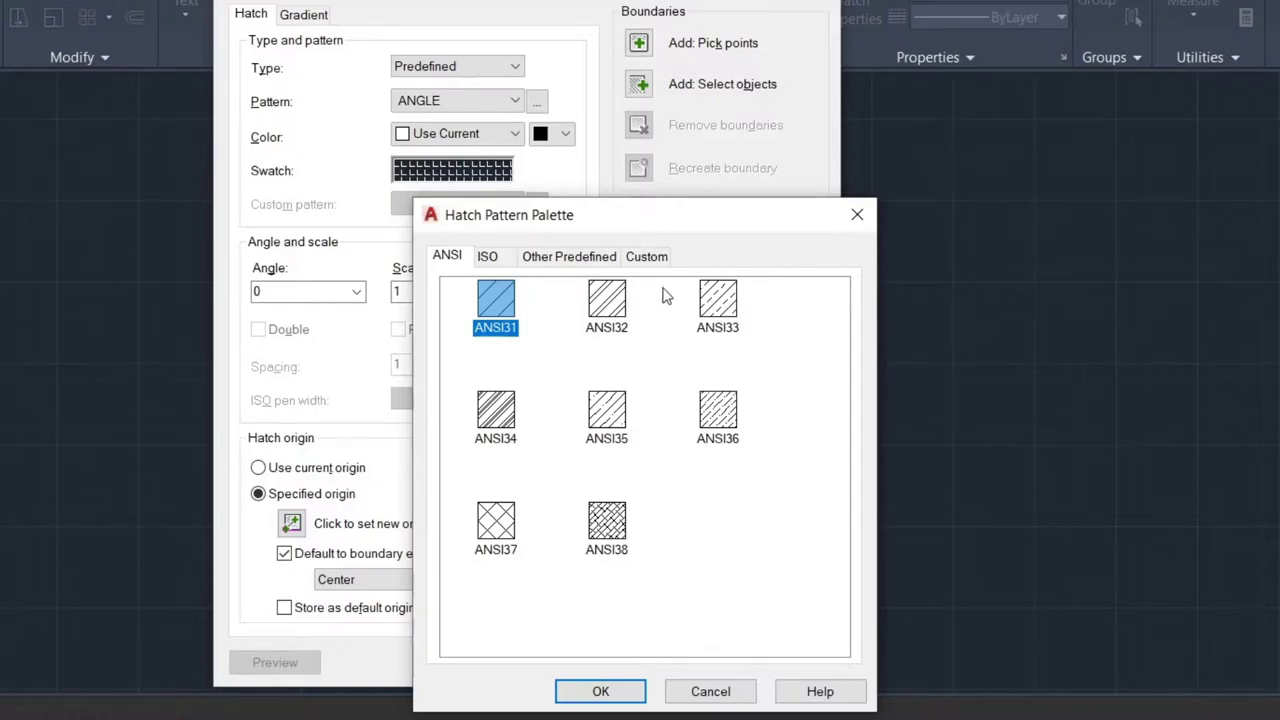
left_click_drag(701, 222, 680, 163)
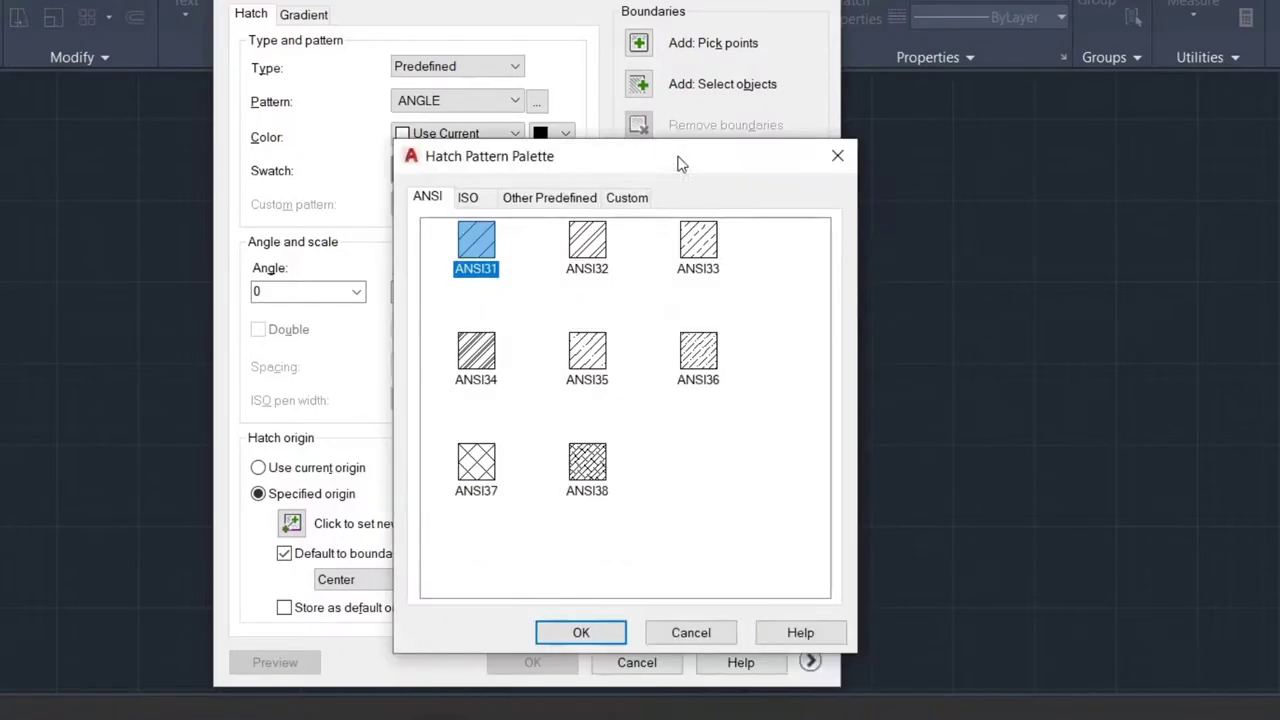
left_click(584, 633)
left_click(836, 3)
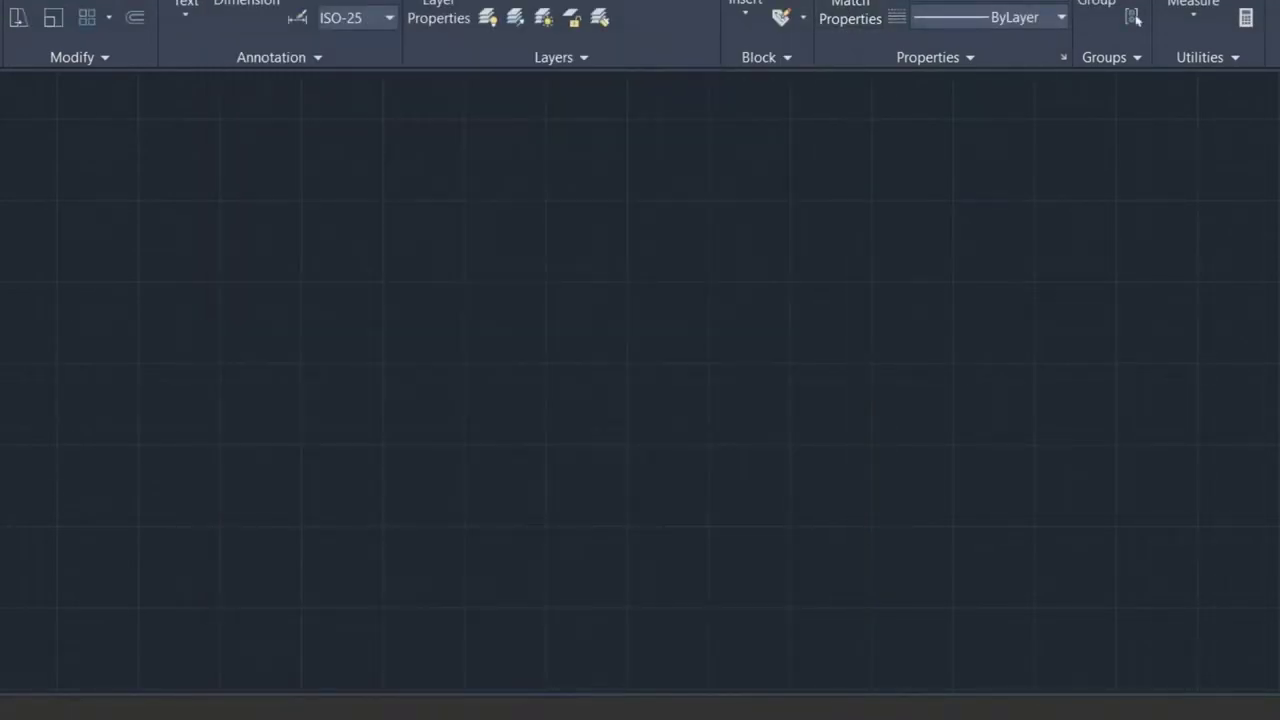
Step: Quit AutoCAD without saving and launch Bloc de notas (Notepad) from Windows search
key("ctrl+q")
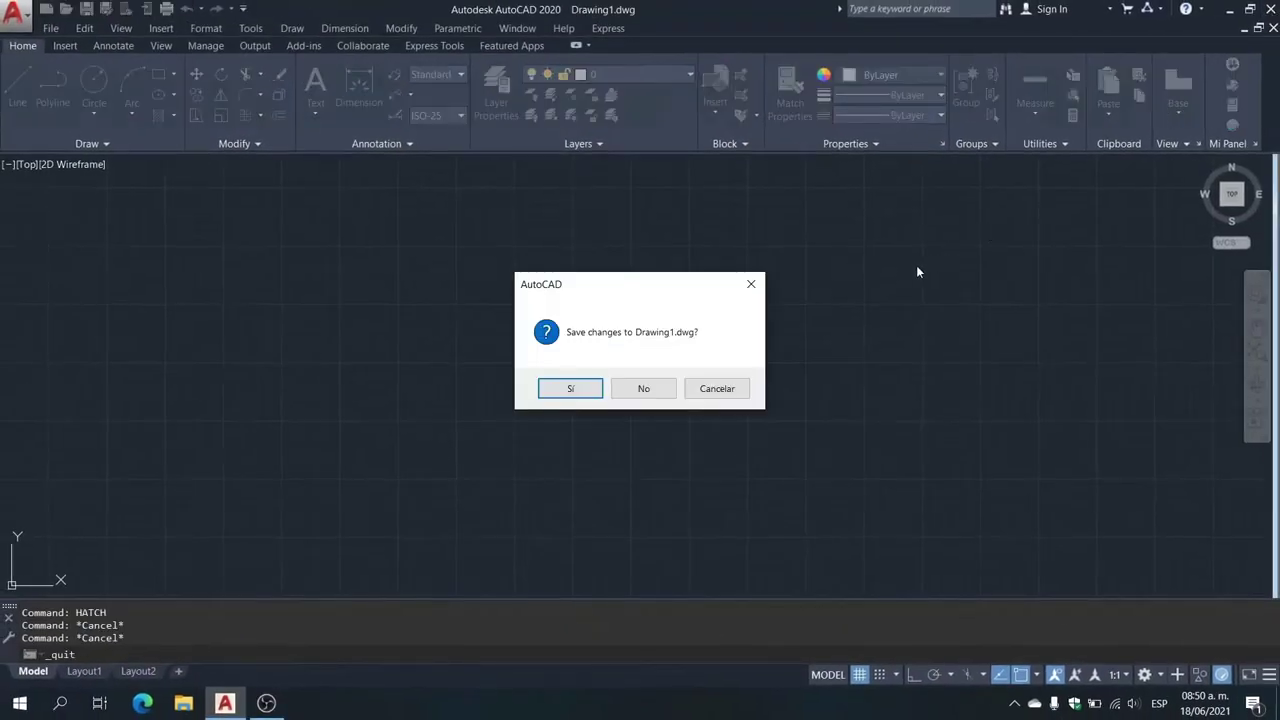
left_click(657, 387)
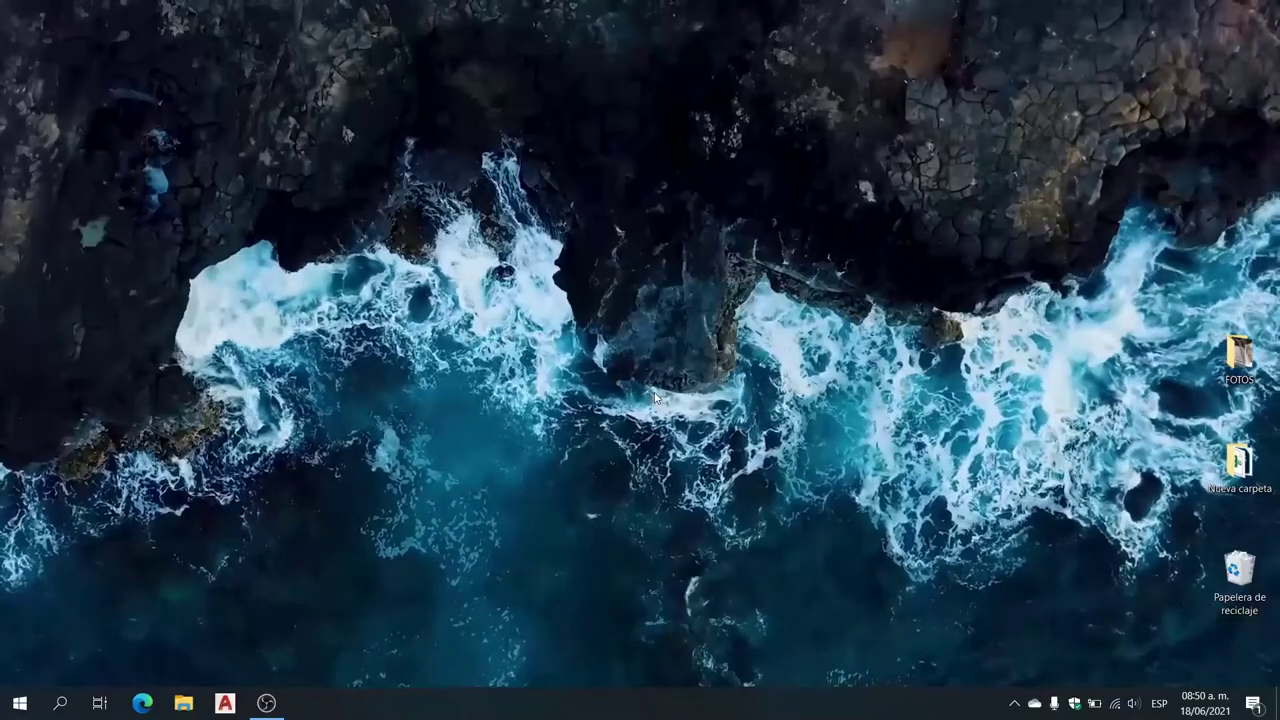
left_click(60, 703)
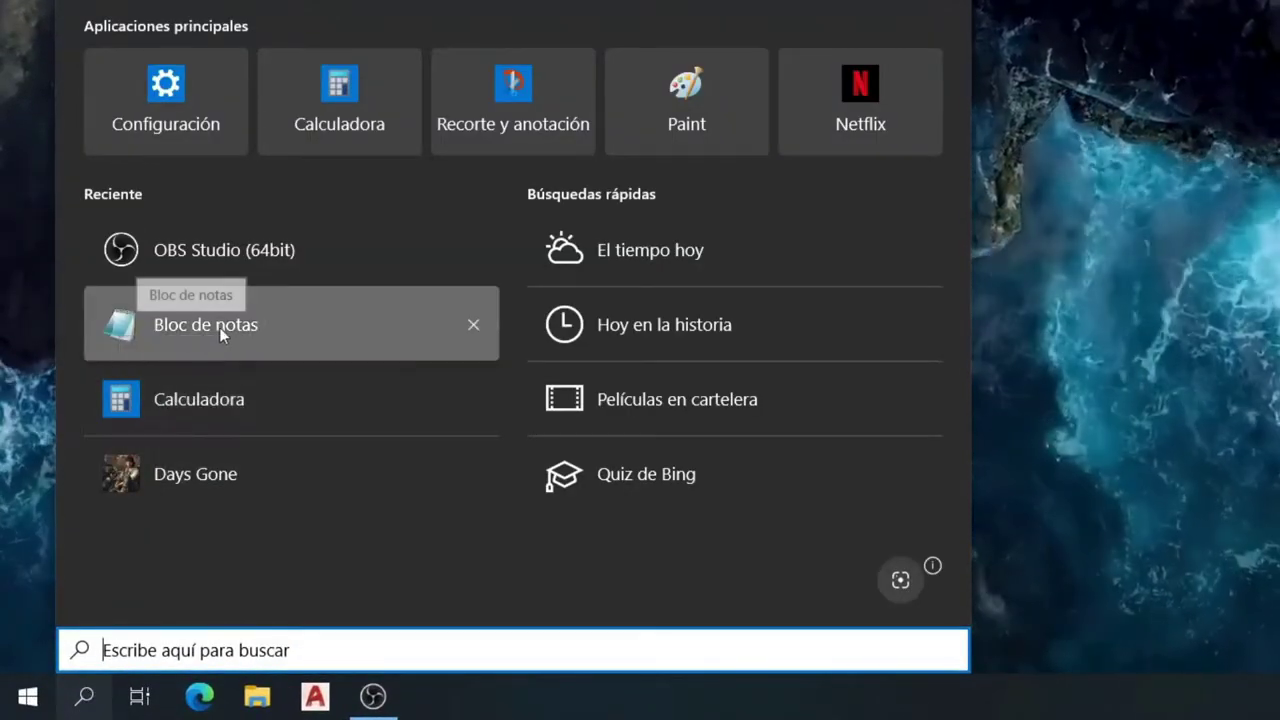
type("B")
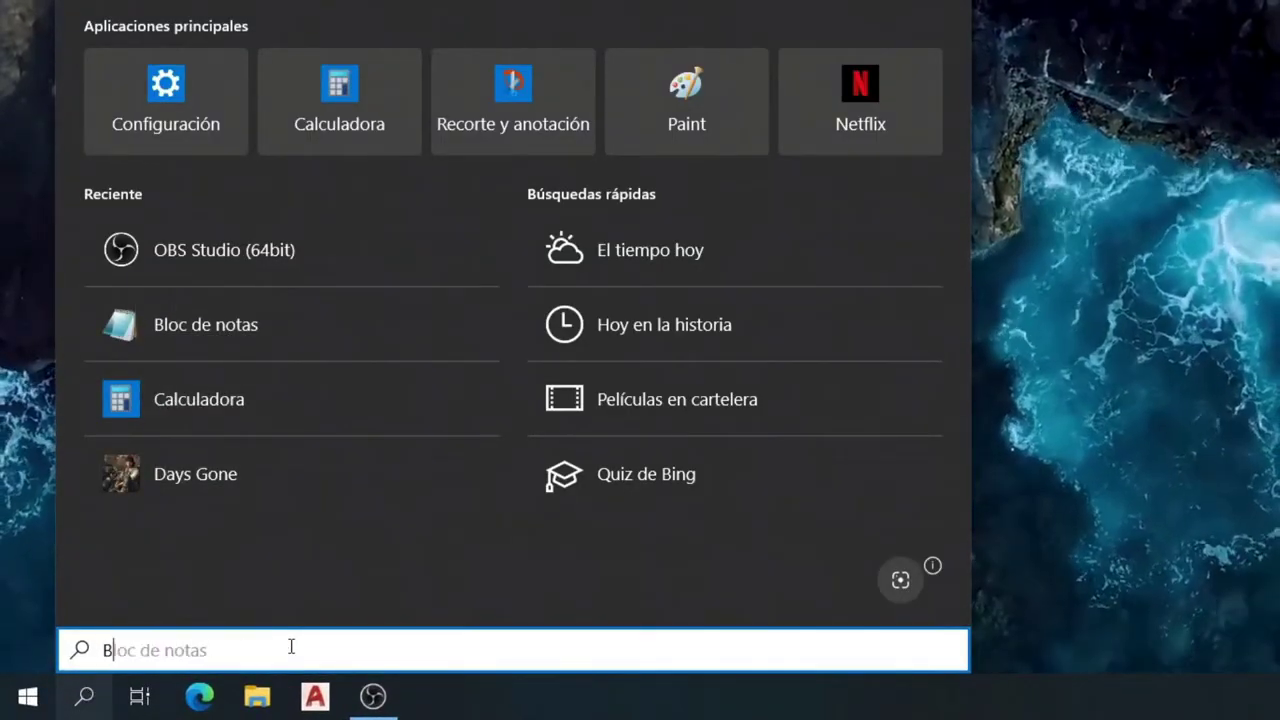
type("LOC")
left_click(217, 60)
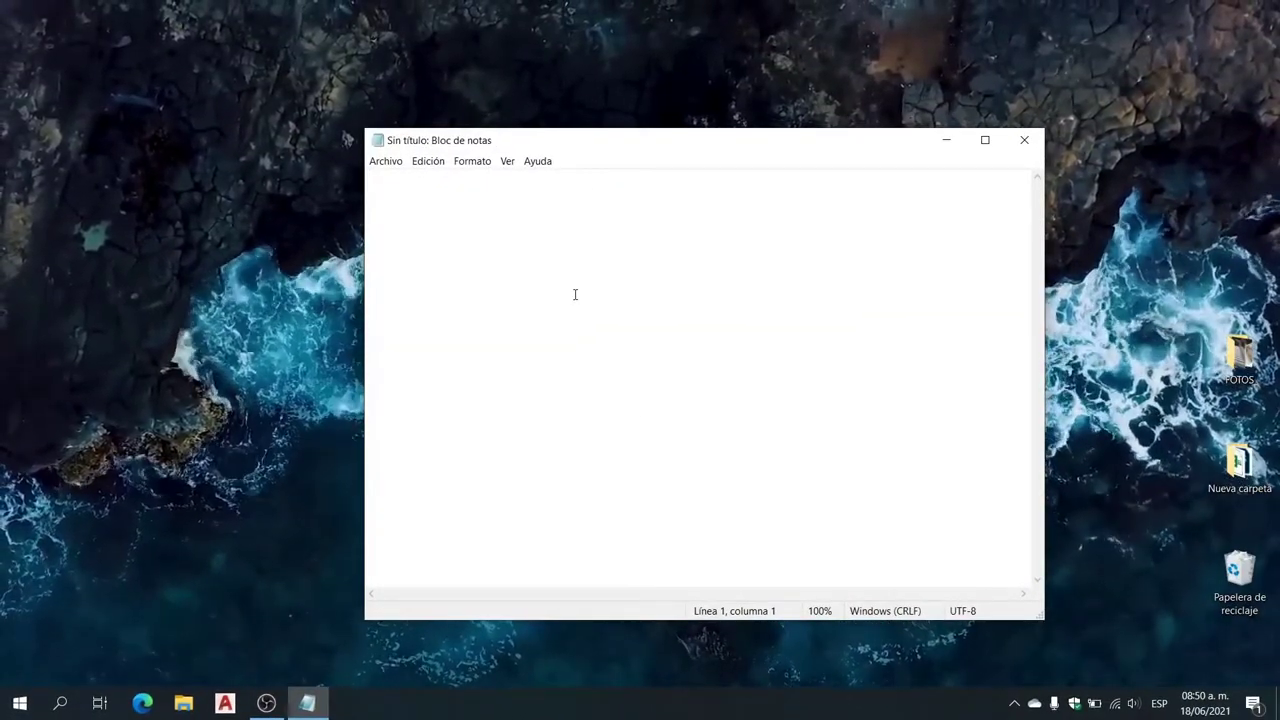
Step: Paste the line (setvar "HPNAME" "solid") into the blank Notepad document
type("(setvar \"HPNAME\" \"solid\")")
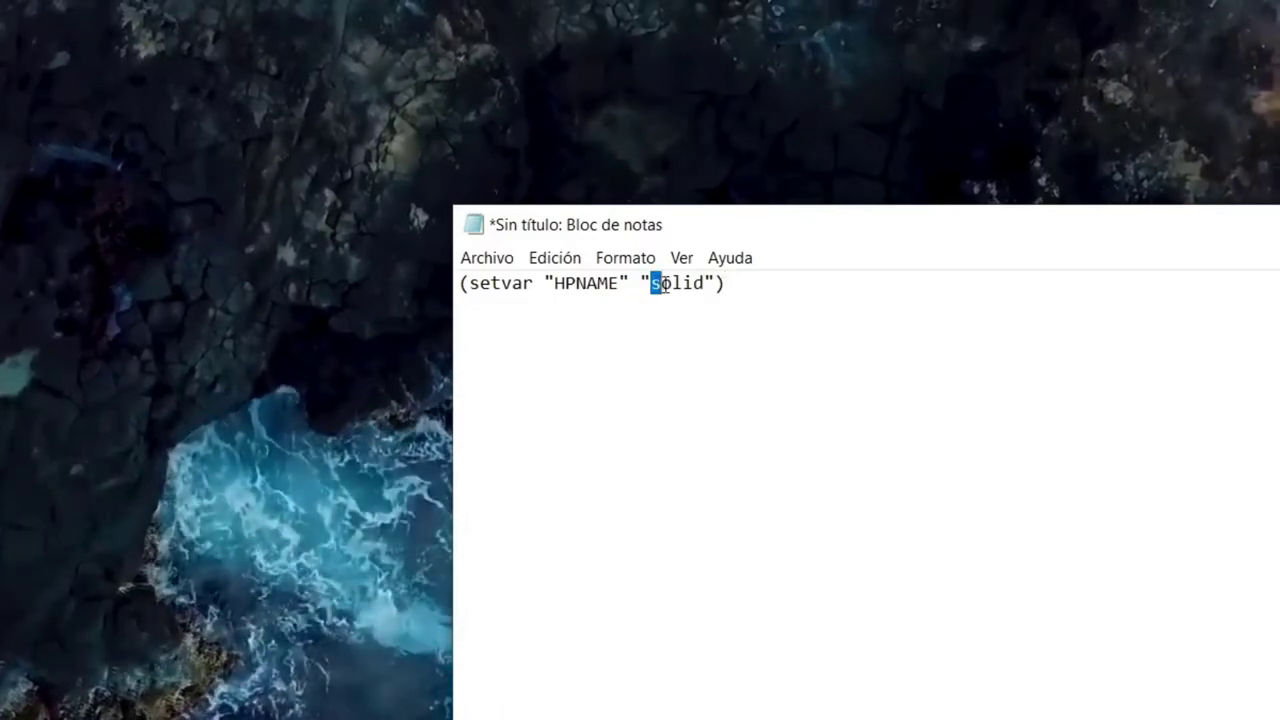
left_click(785, 408)
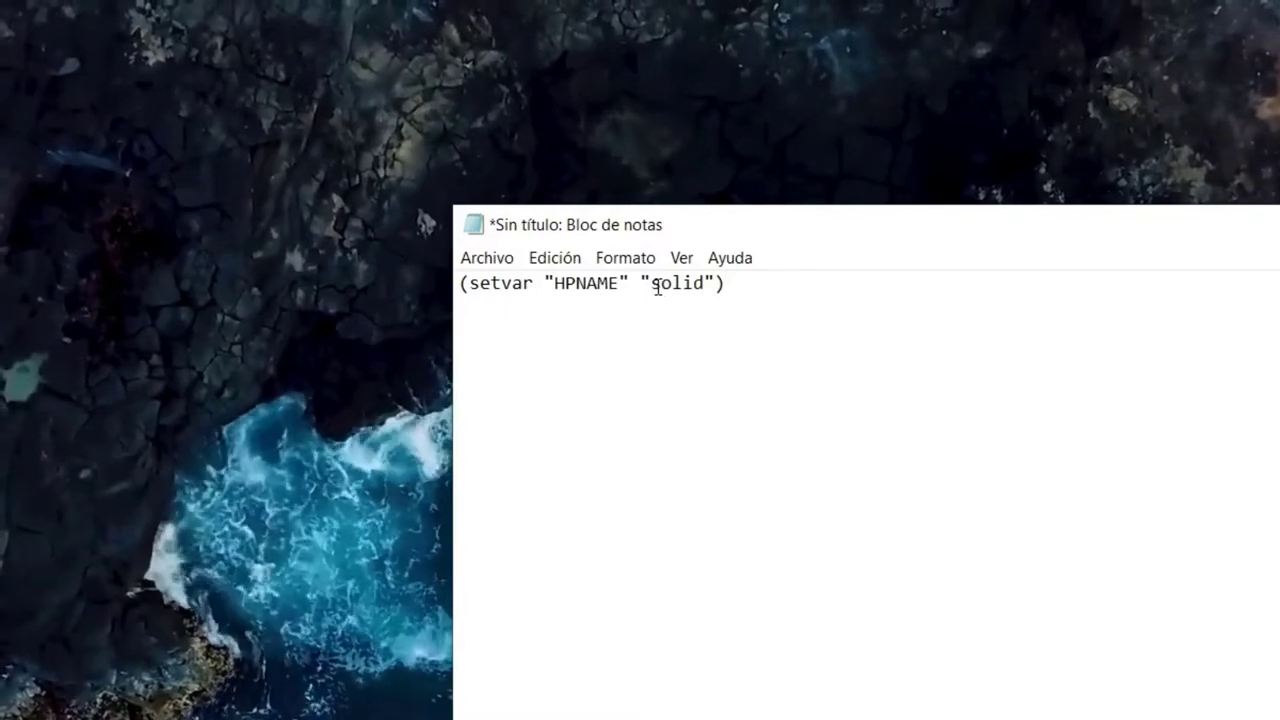
left_click_drag(651, 284, 705, 284)
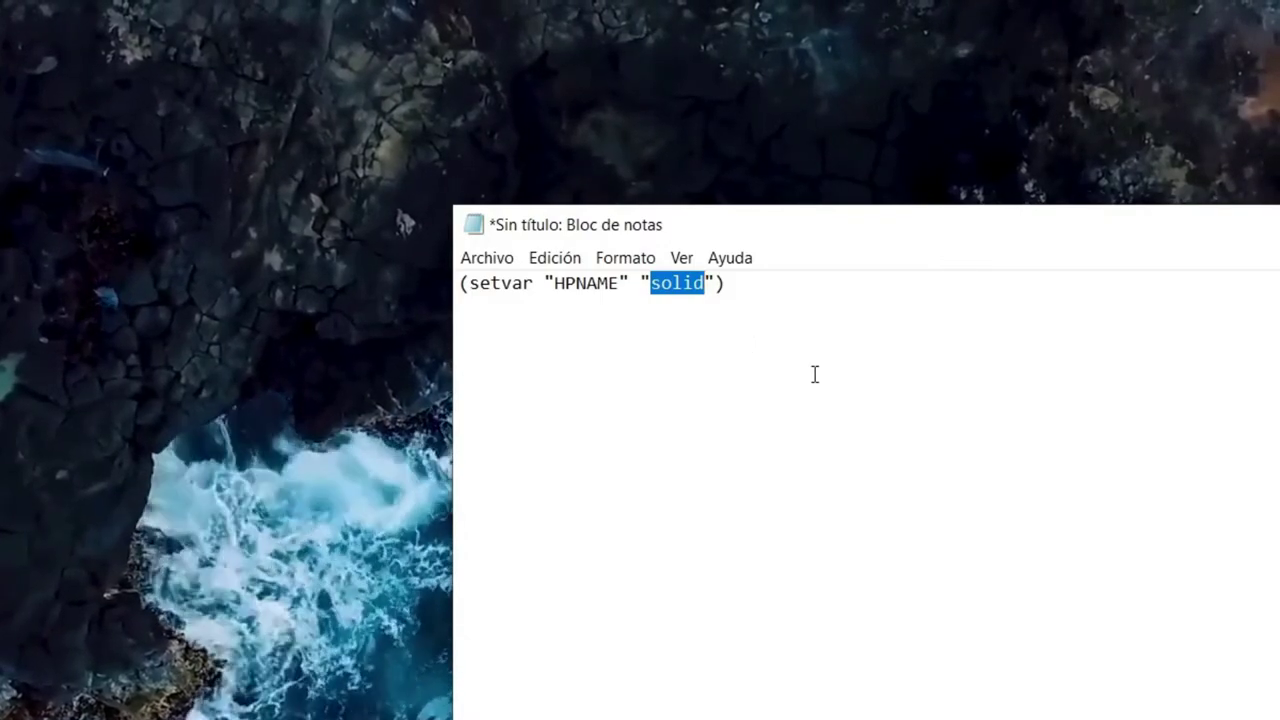
left_click(823, 403)
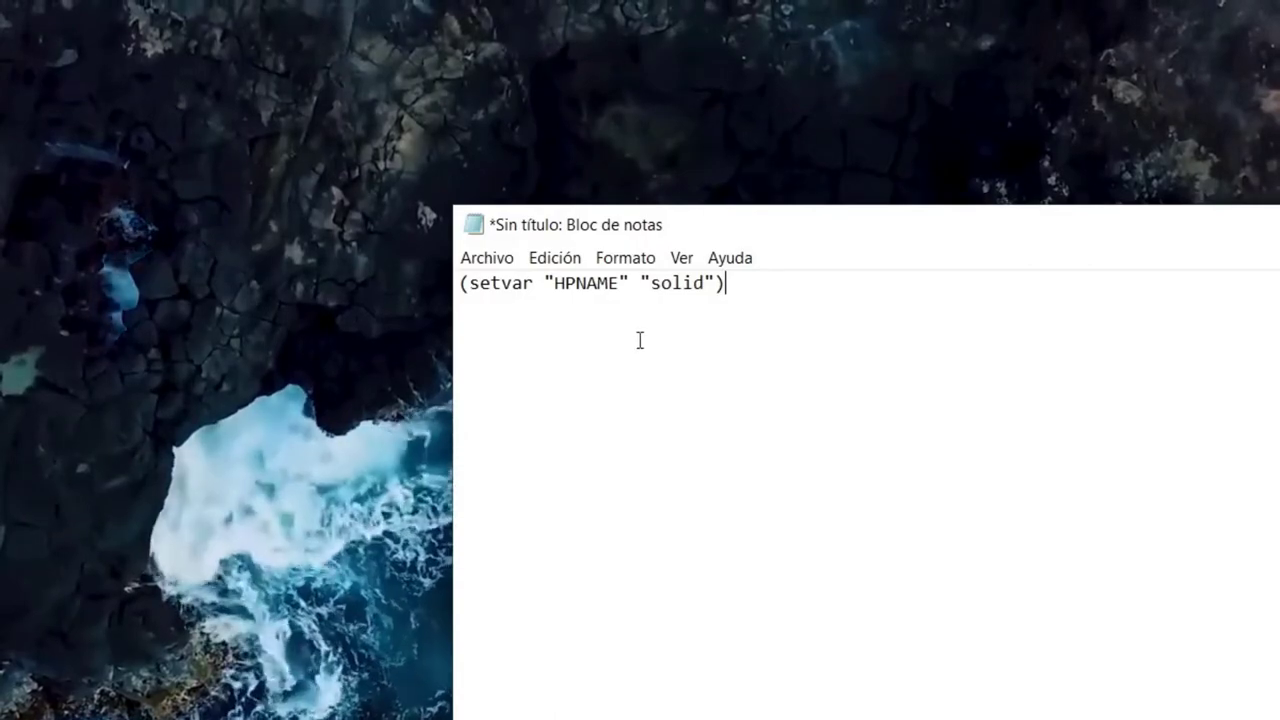
left_click(494, 260)
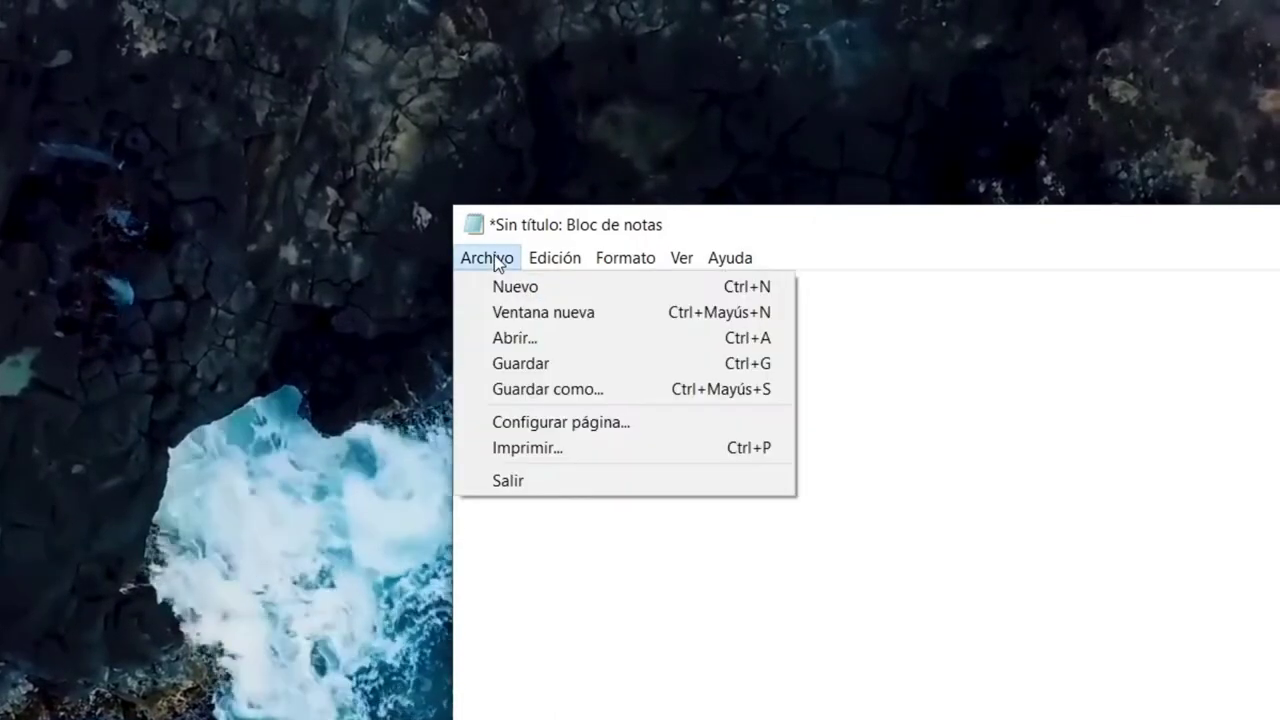
Step: Save the Notepad text to the Escritorio (Desktop) as acaddoc.lsp
left_click(526, 363)
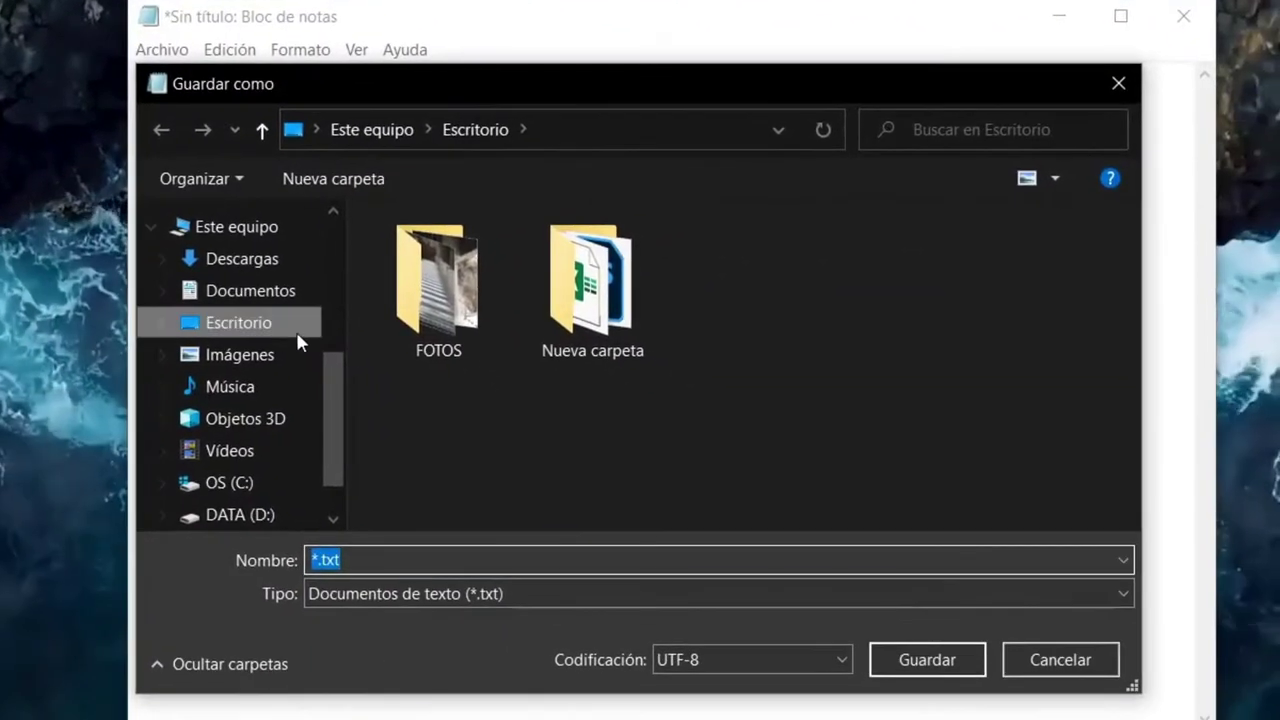
left_click(258, 328)
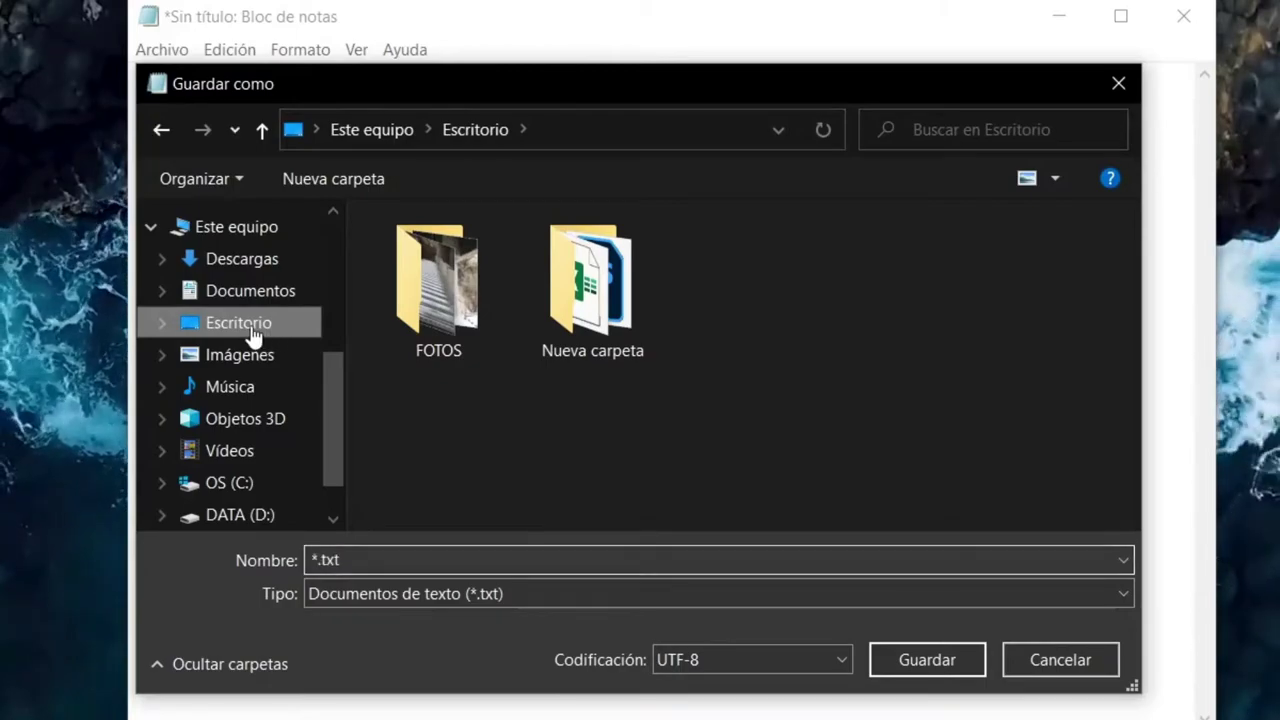
left_click(372, 562)
type("acaddoc.ls")
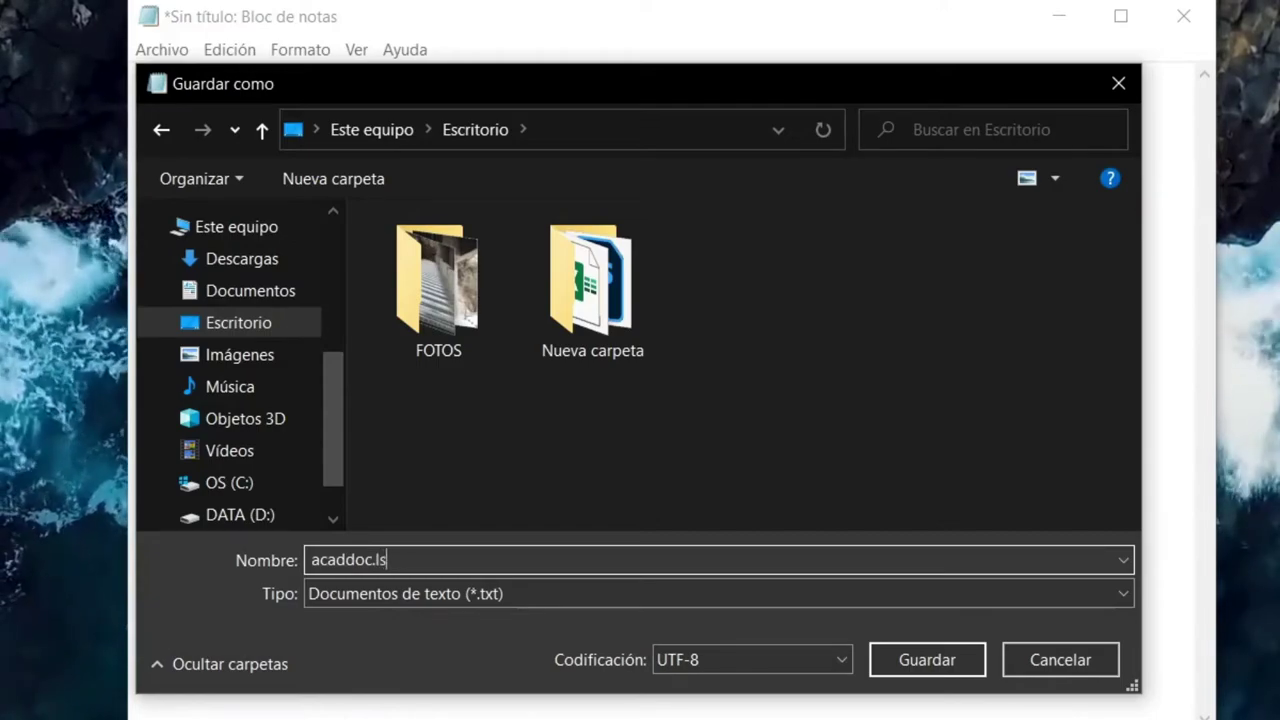
type("p")
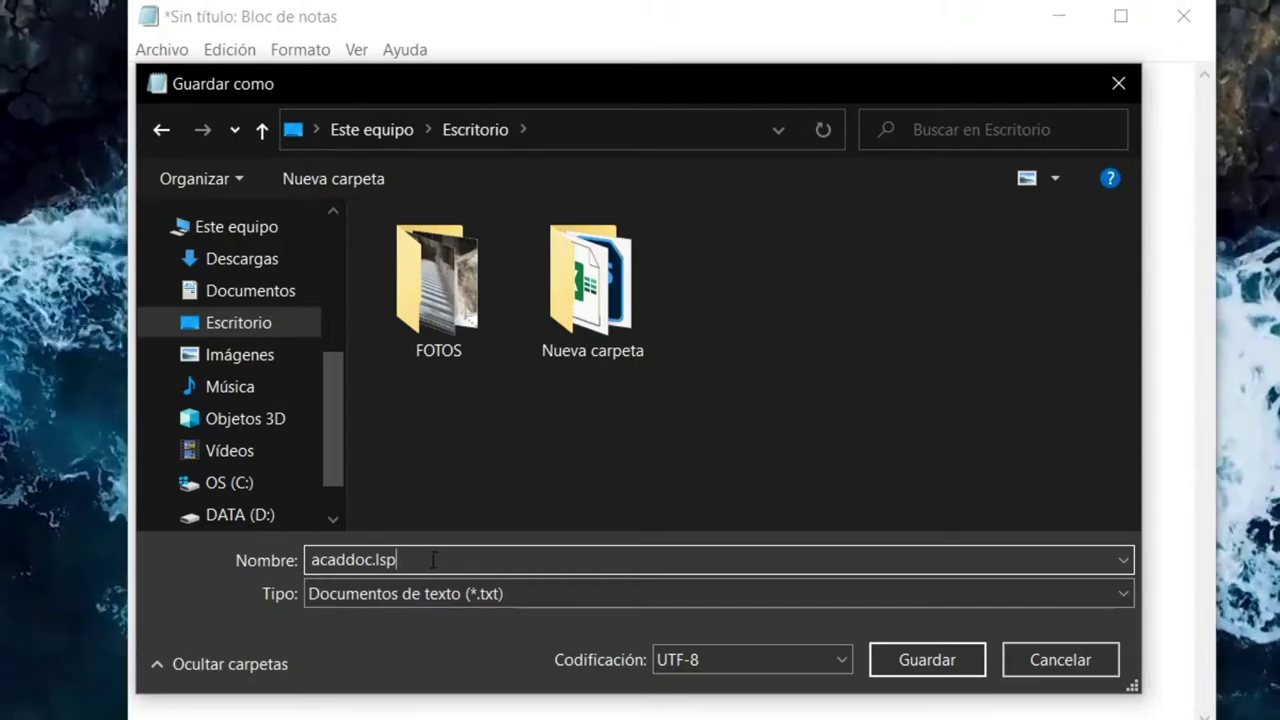
left_click(927, 662)
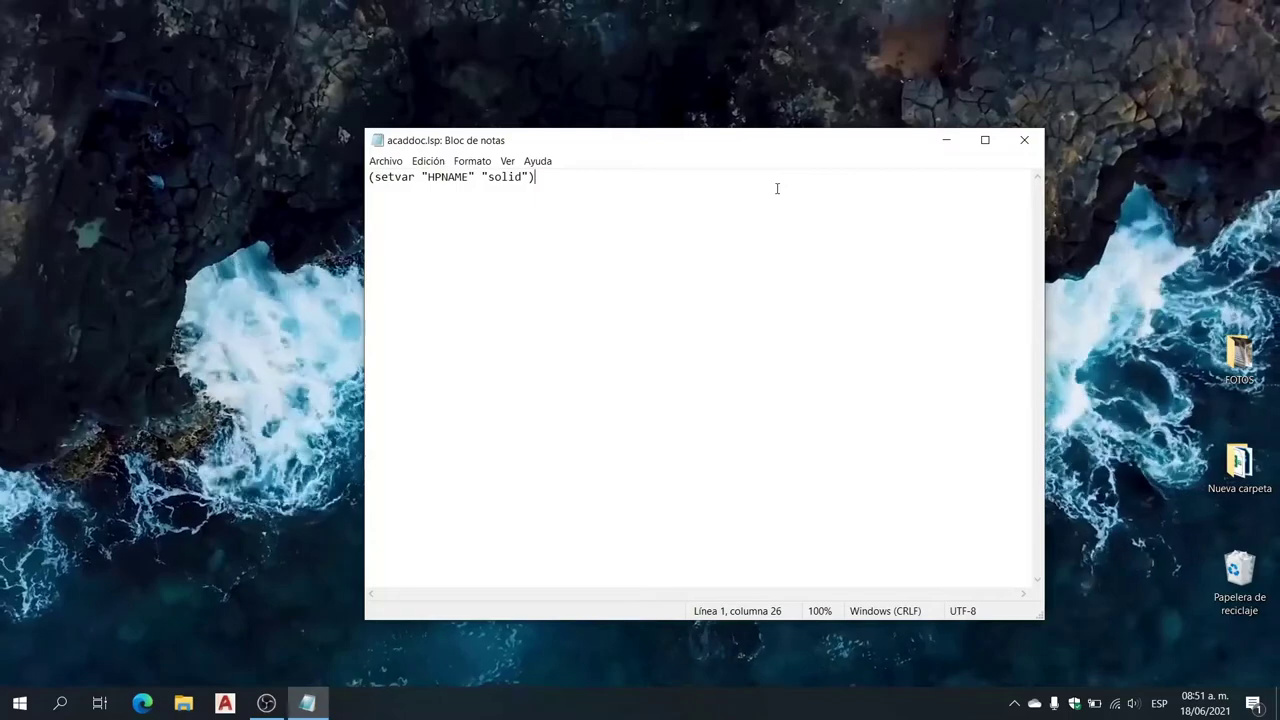
Step: Close Notepad and paste acaddoc.lsp into C:\LSP_ESPECIAL using File Explorer
left_click(1024, 140)
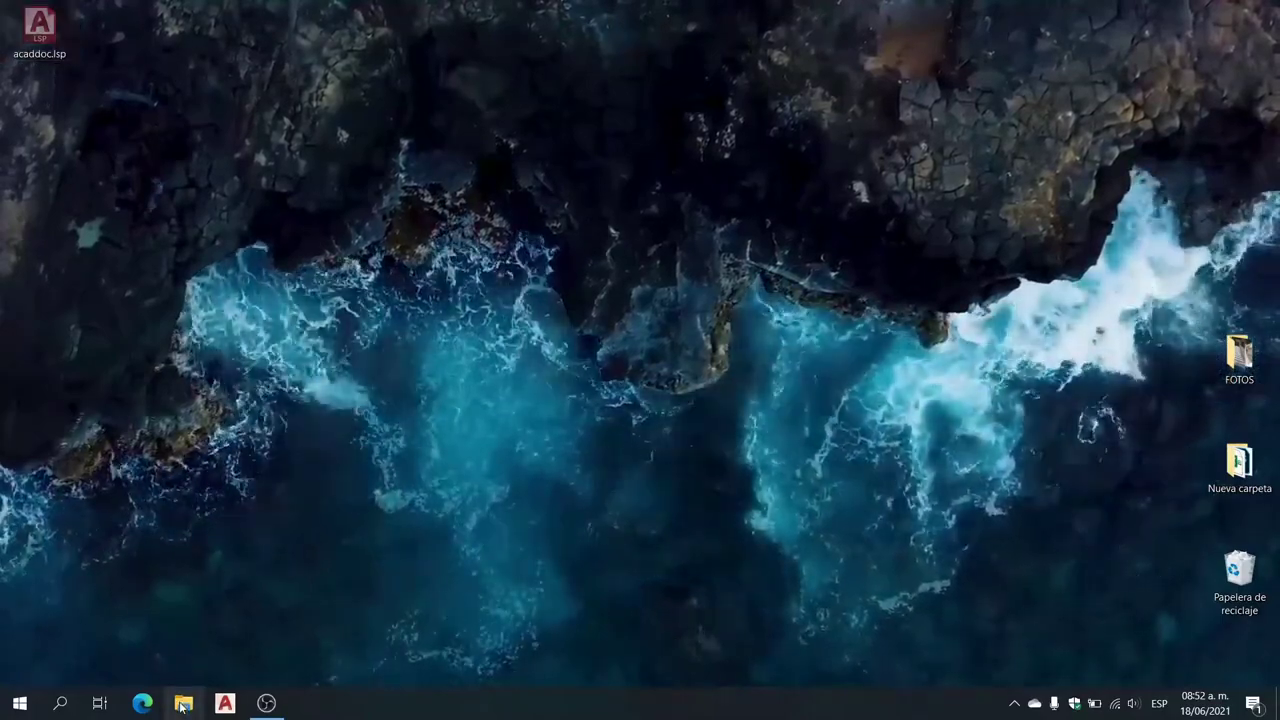
key("super+e")
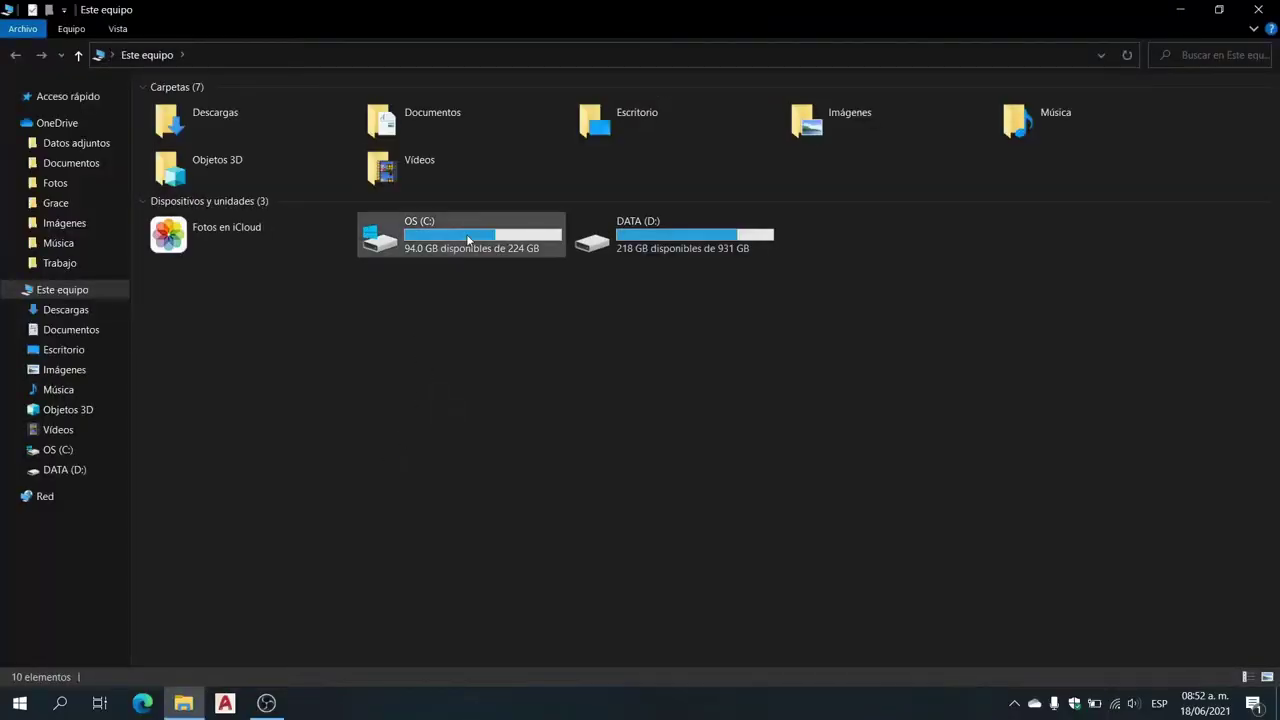
double_click(466, 236)
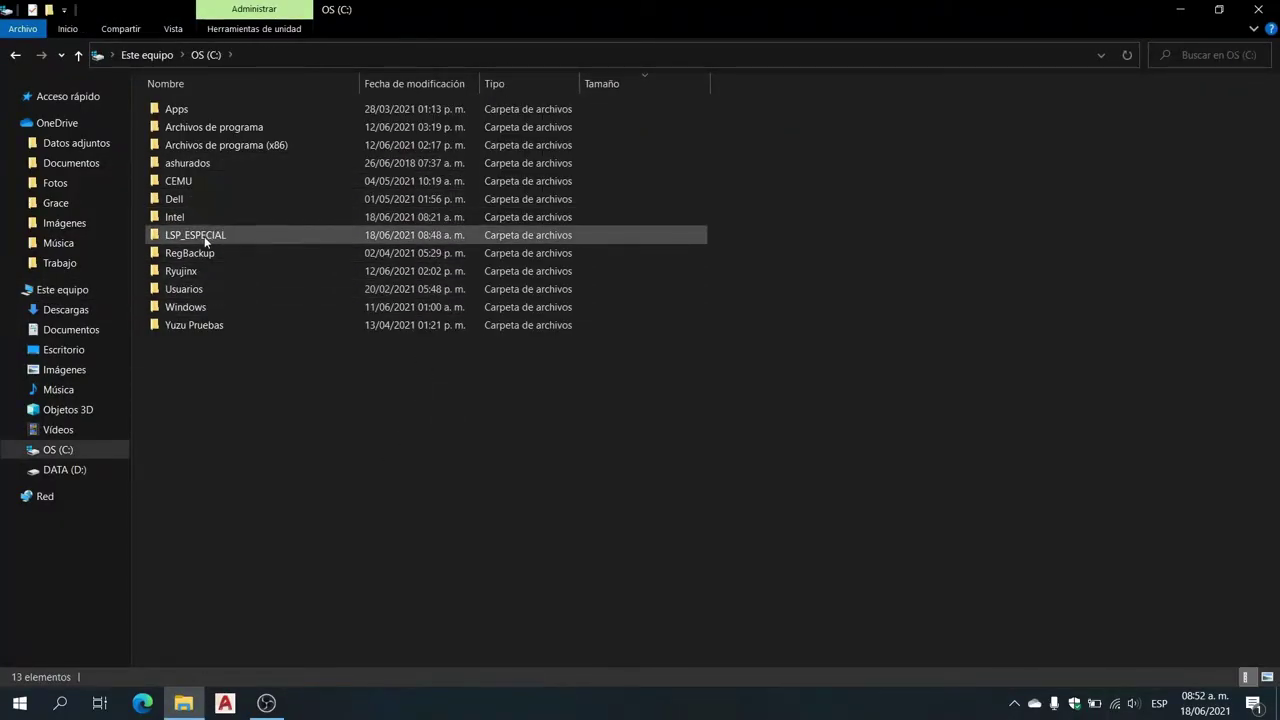
double_click(204, 236)
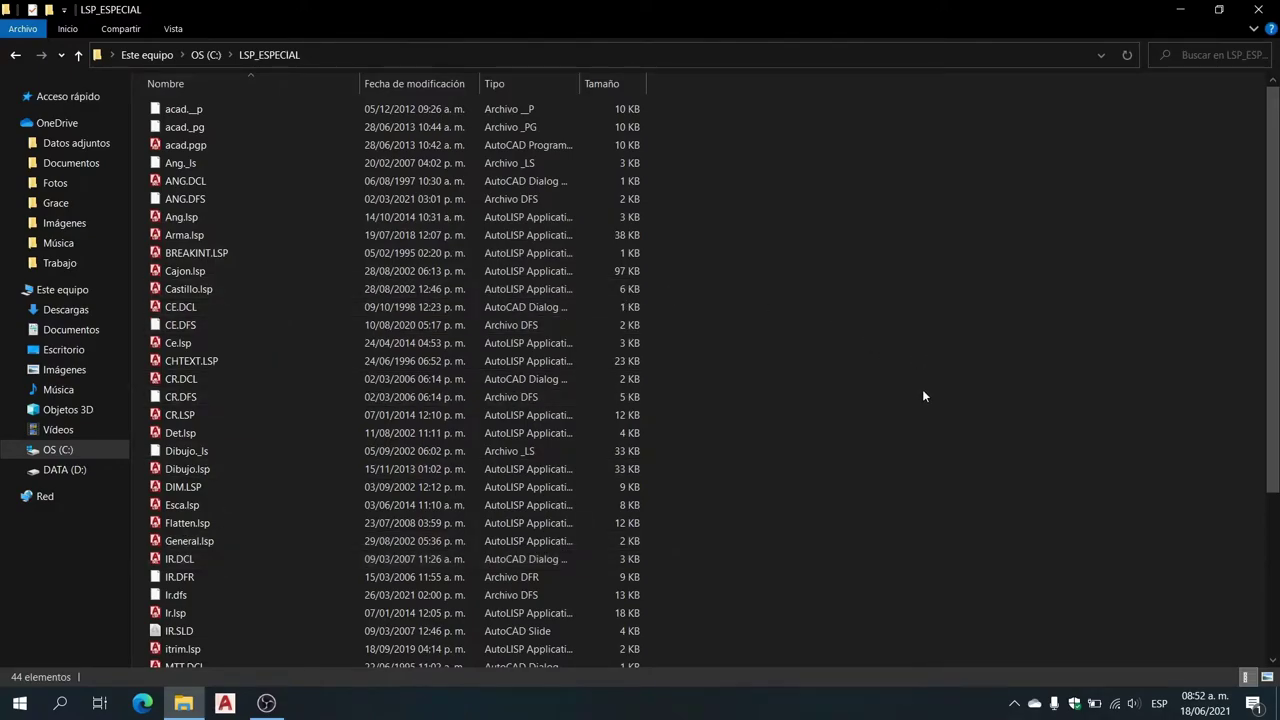
right_click(816, 342)
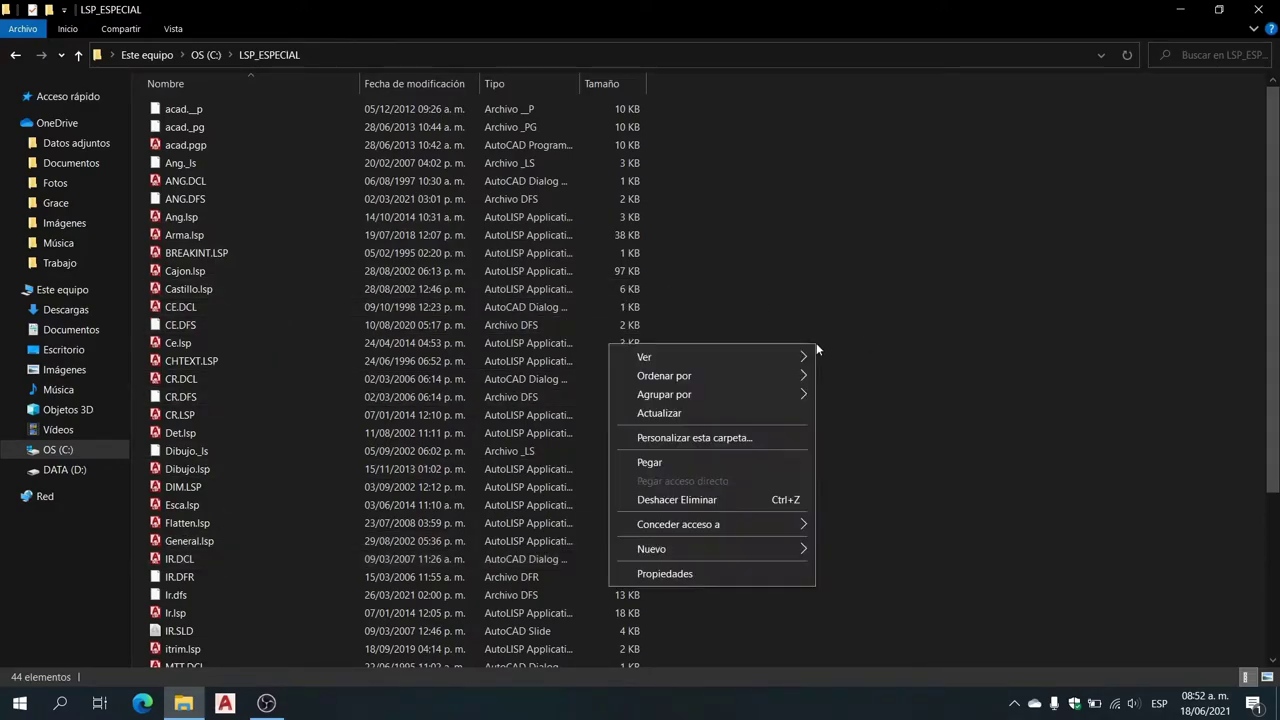
left_click(690, 460)
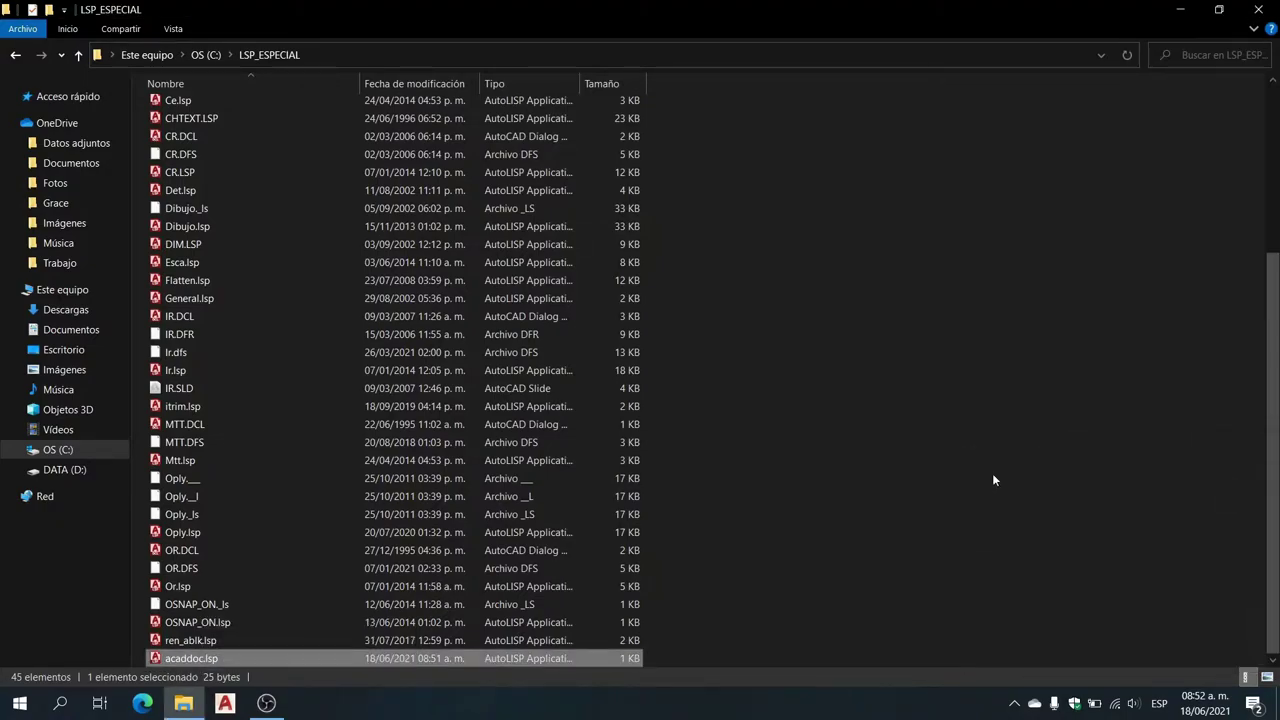
left_click(992, 475)
Step: Close Explorer, relaunch AutoCAD 2020, and choose Always Load for the unsigned acaddoc.lsp
left_click(1262, 9)
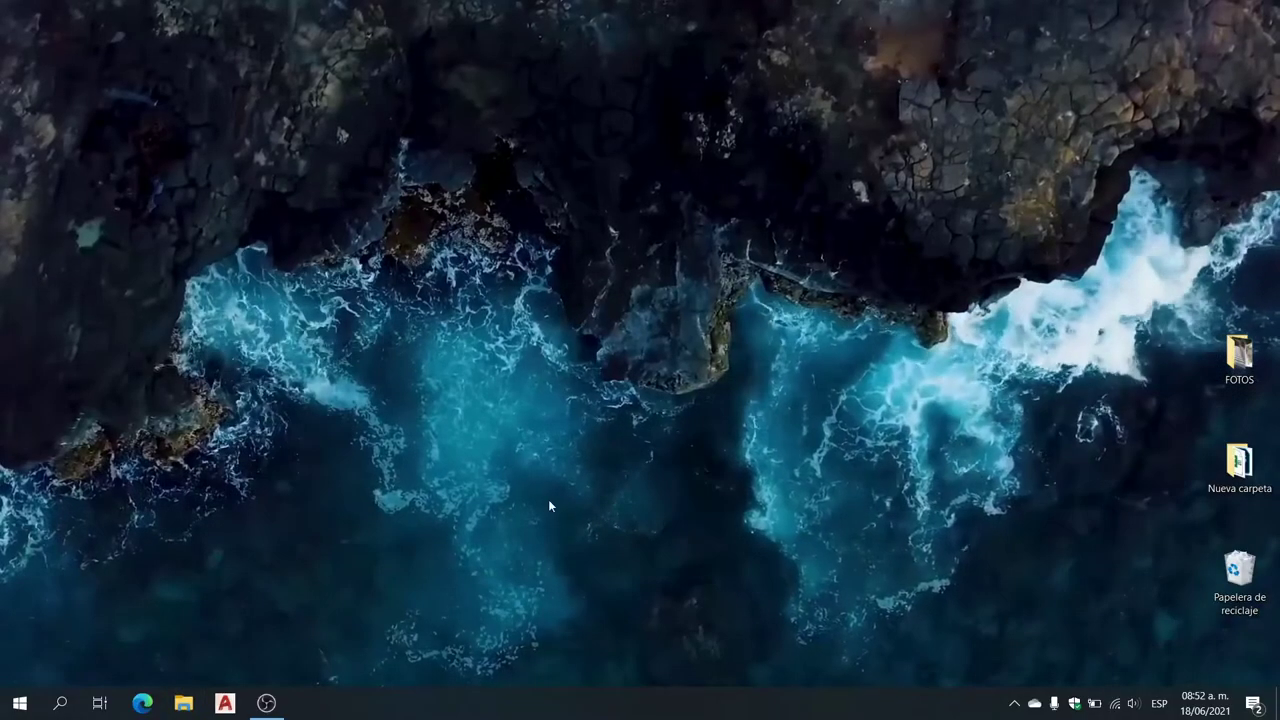
left_click(228, 704)
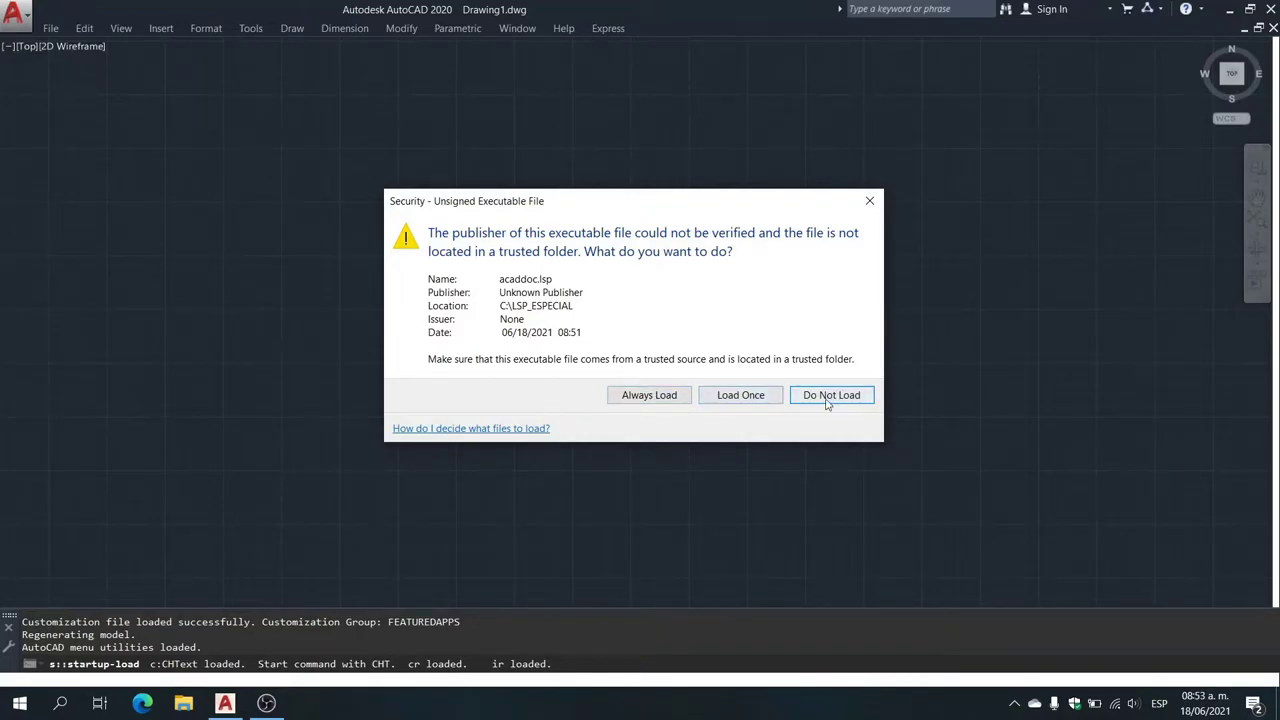
left_click(655, 399)
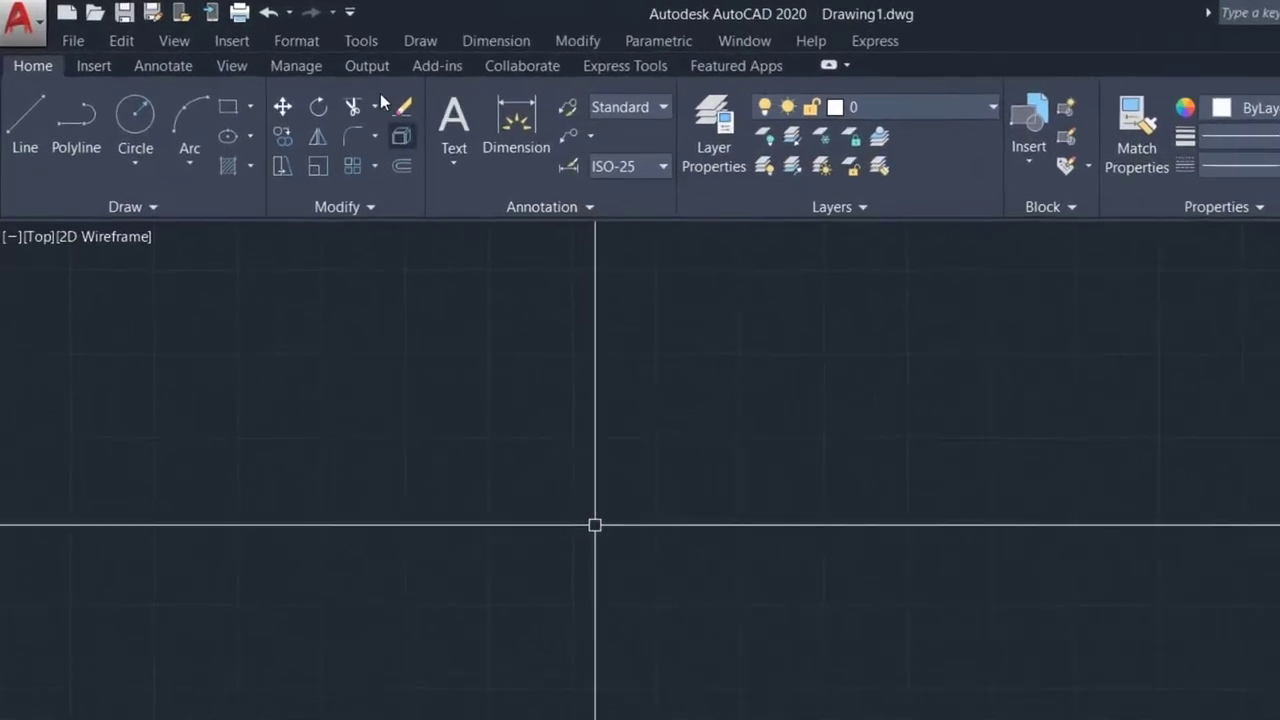
Step: Add acaddoc.lsp from LSP_ESPECIAL to the Startup Suite, dismissing the already-present error
left_click(401, 46)
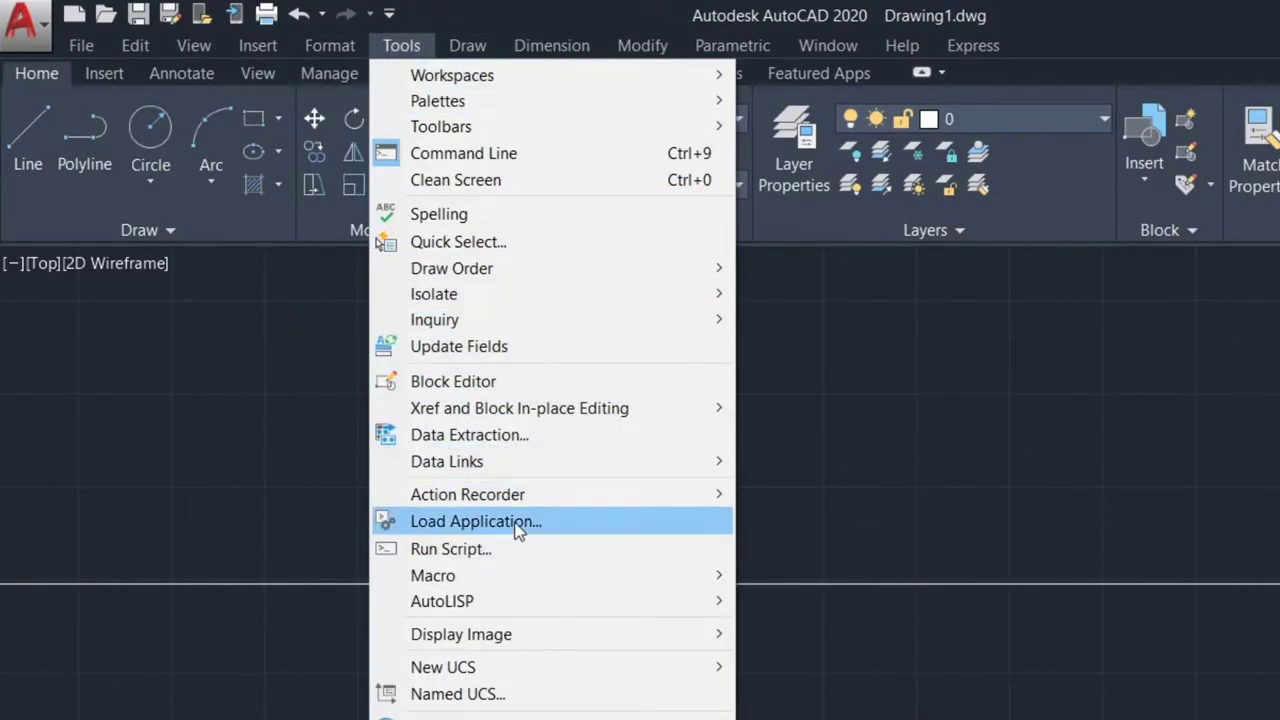
mouse_move(442, 601)
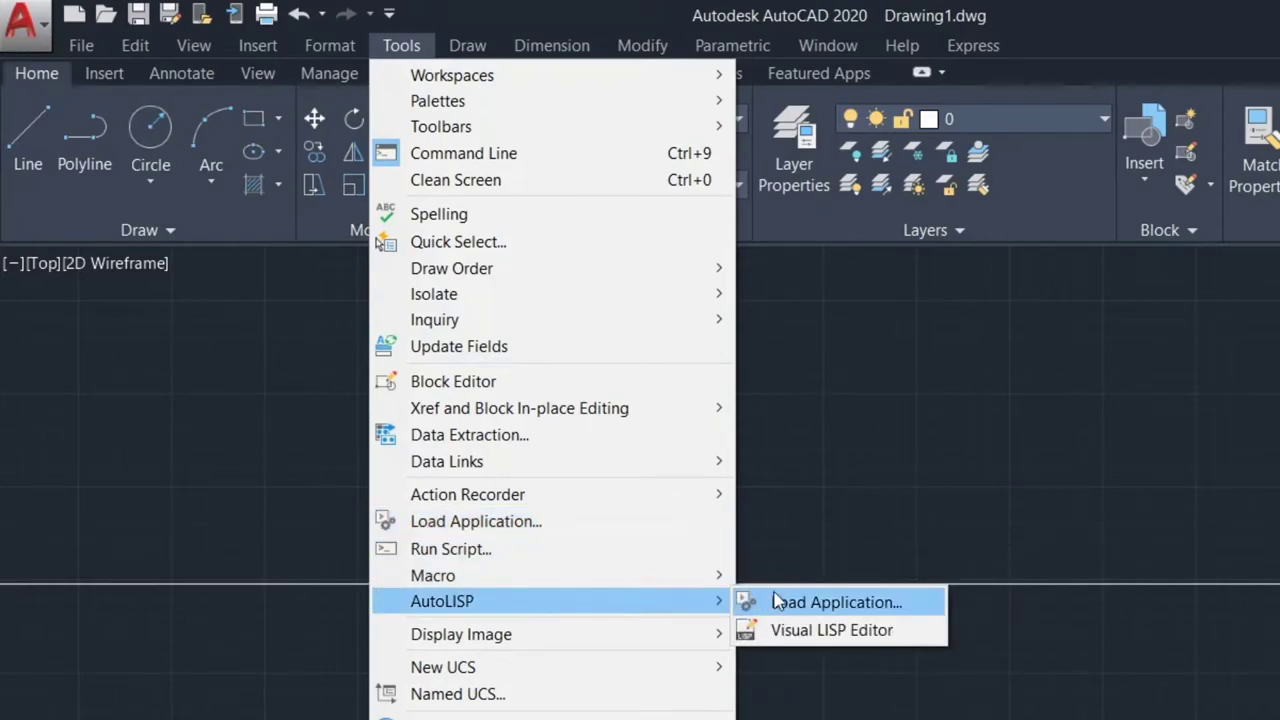
left_click(842, 600)
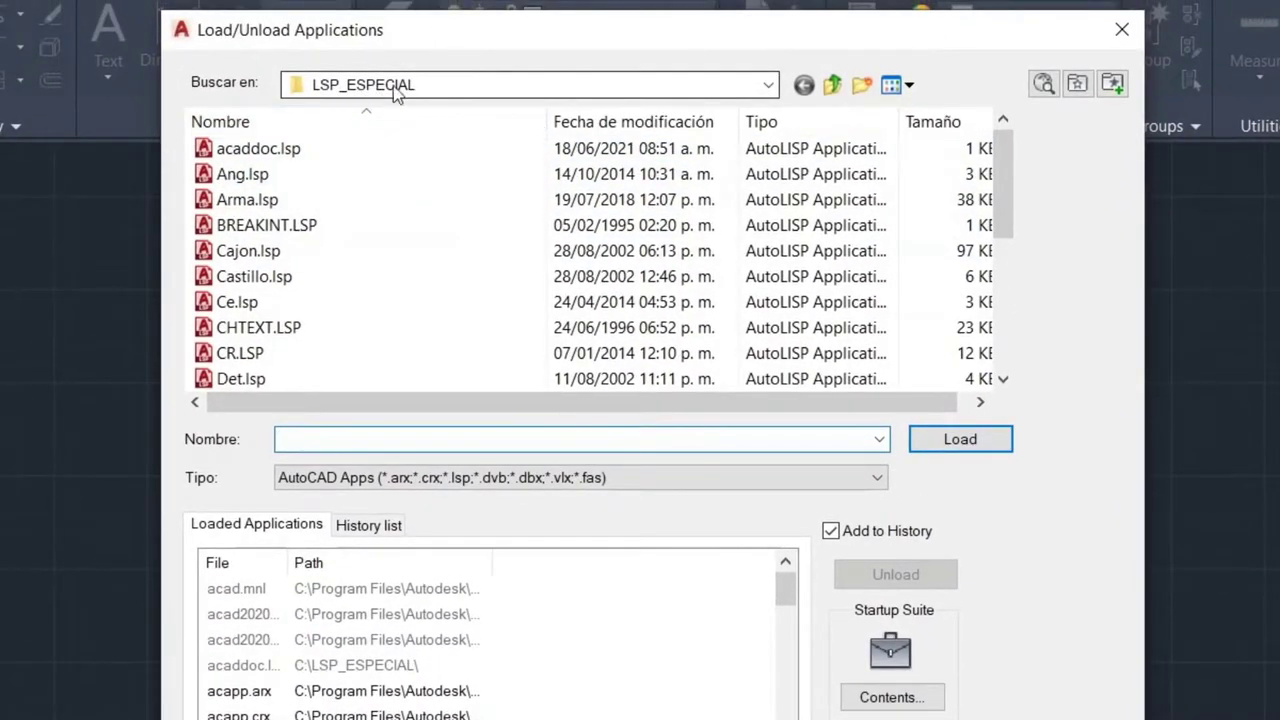
left_click(448, 88)
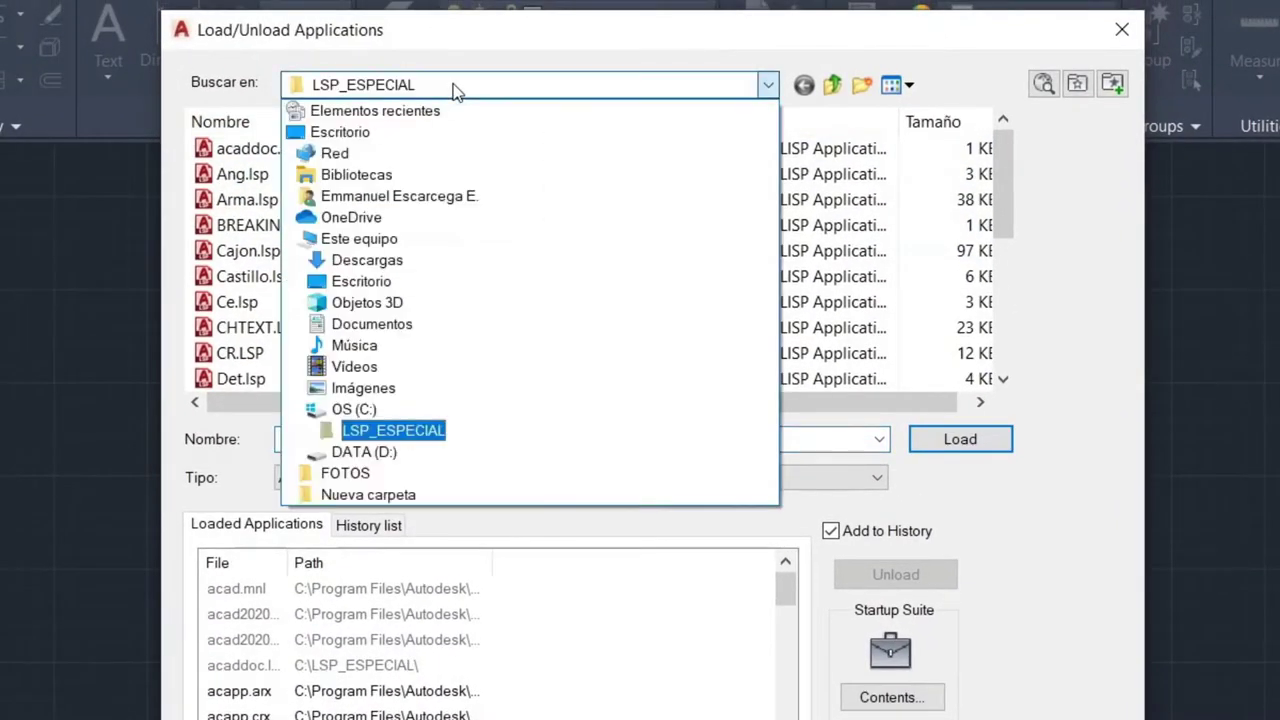
left_click(453, 90)
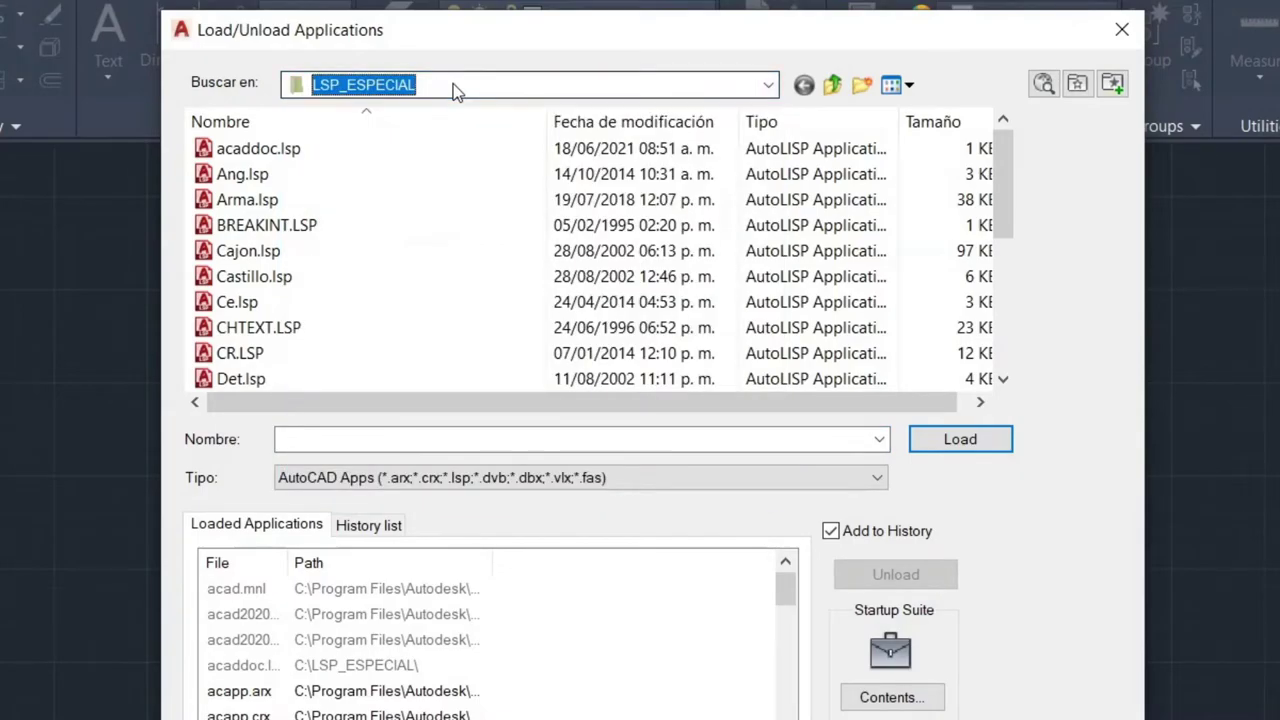
left_click(262, 150)
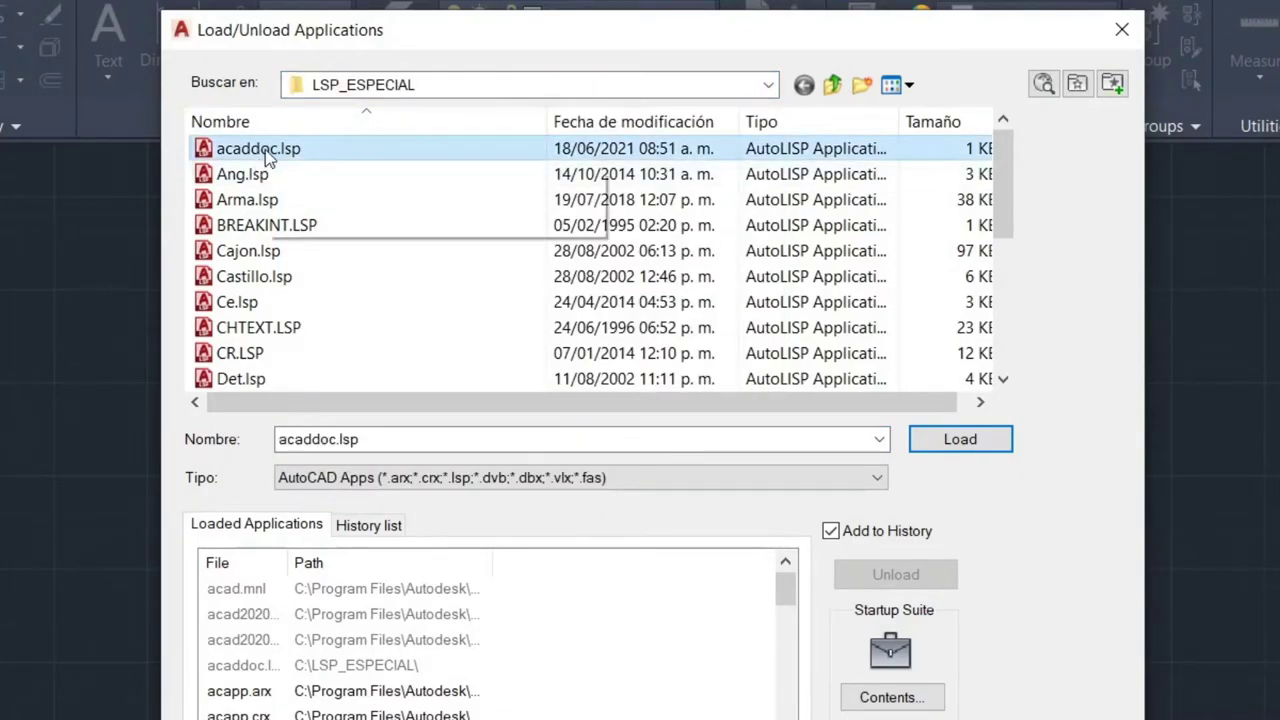
mouse_move(265, 149)
left_mouse_down()
mouse_move(912, 665)
mouse_move(888, 662)
mouse_move(840, 603)
mouse_move(737, 603)
mouse_move(705, 622)
mouse_move(814, 671)
mouse_move(891, 677)
mouse_move(896, 662)
left_mouse_up()
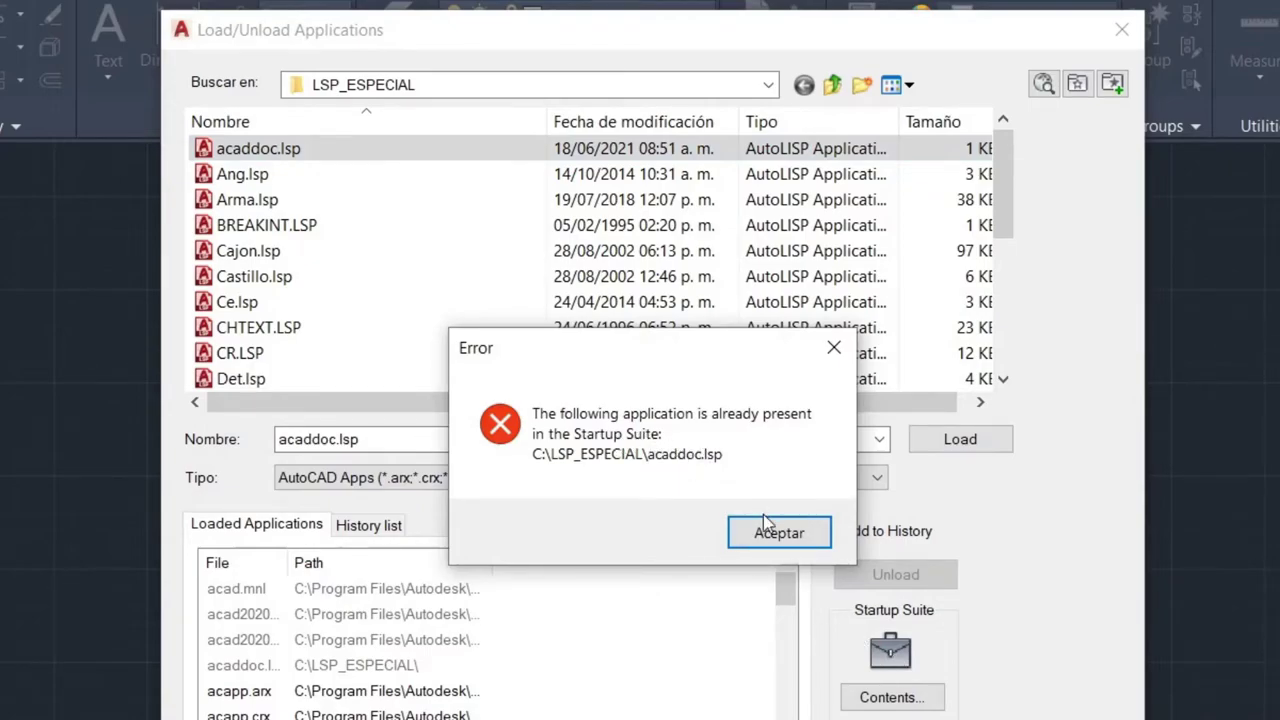
left_click(789, 540)
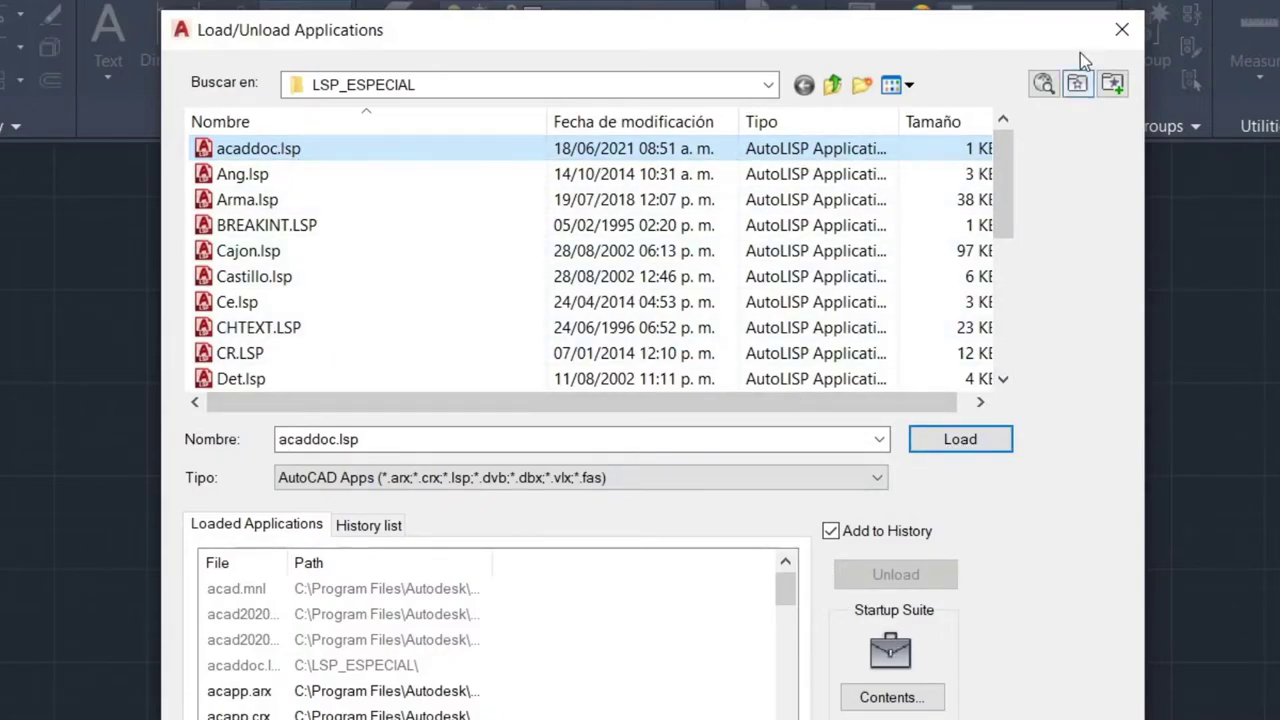
Step: Close the Load/Unload Applications dialog and restart AutoCAD 2020 with a fresh Drawing1.dwg
left_click(1117, 32)
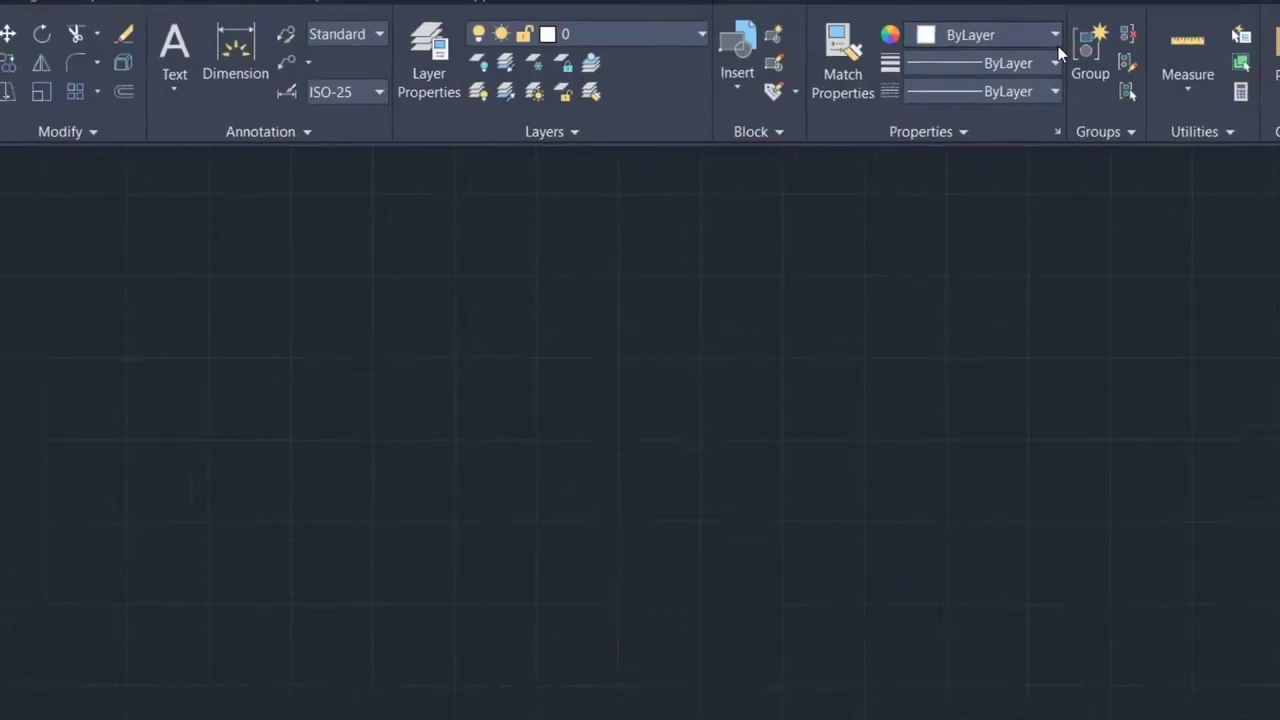
left_click(1271, 9)
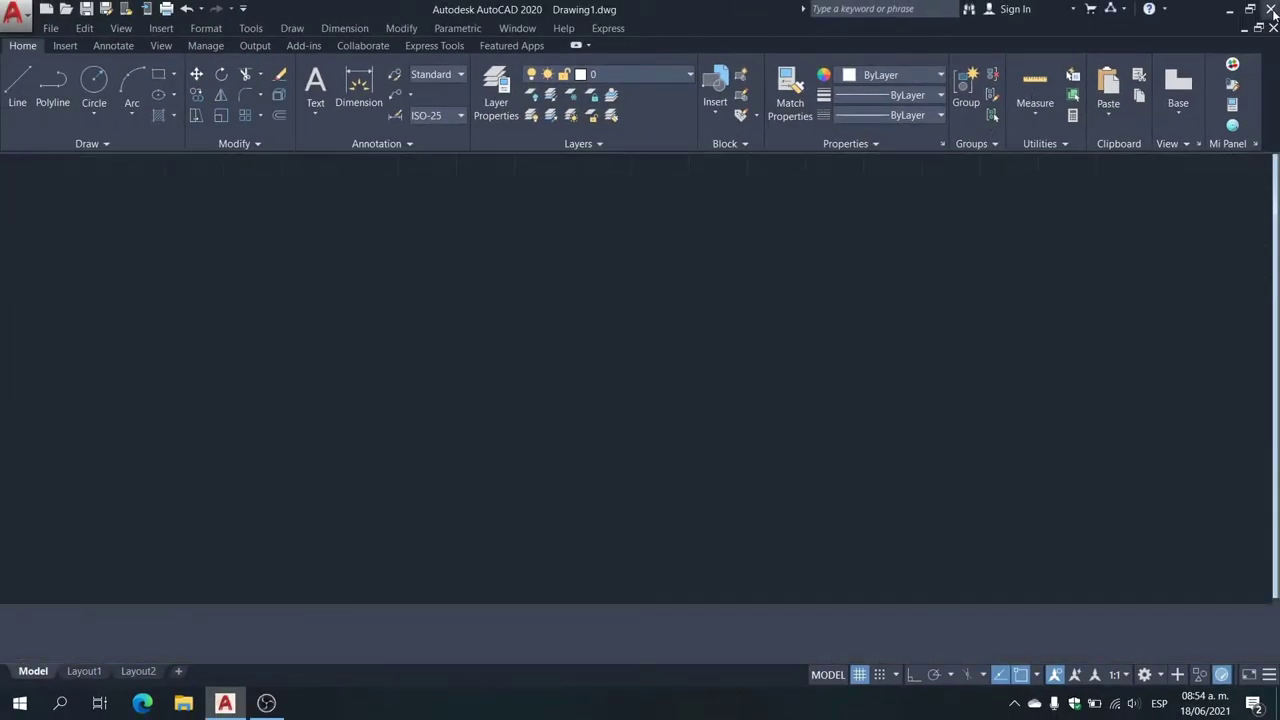
left_click(226, 703)
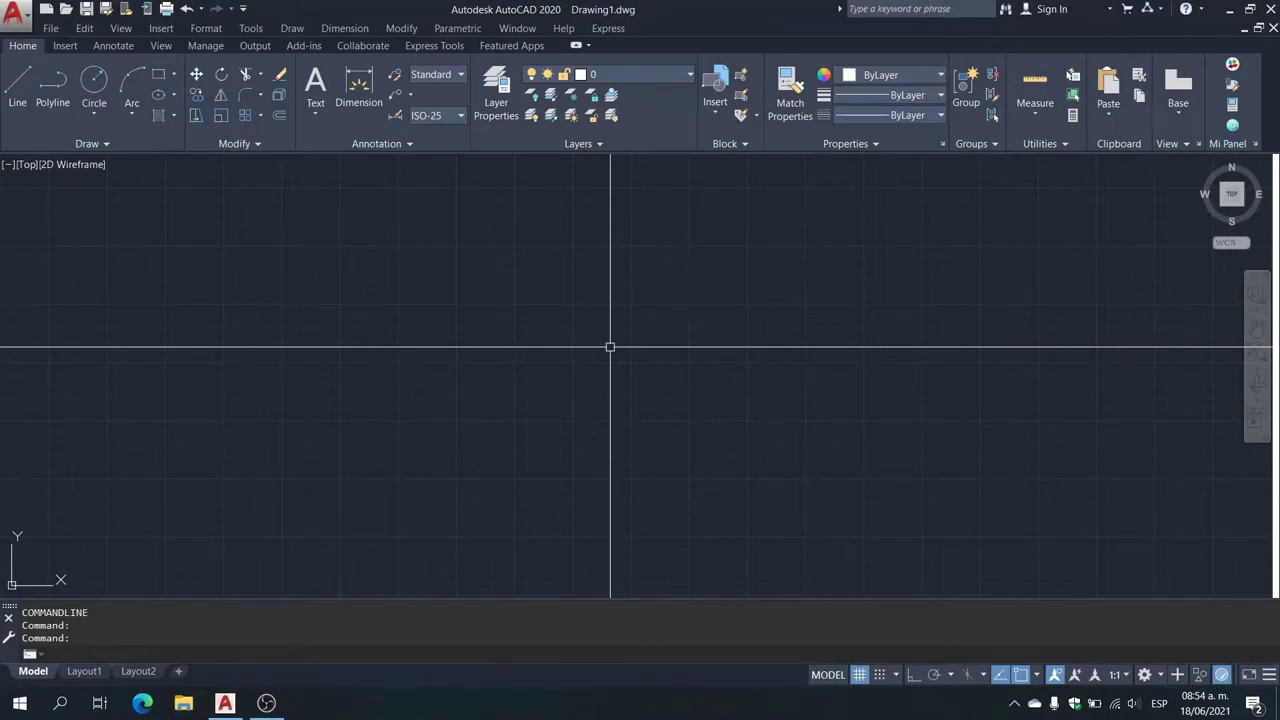
Step: Run HATCH (HT) and open the pattern palette, which now defaults to SOLID
type("ht")
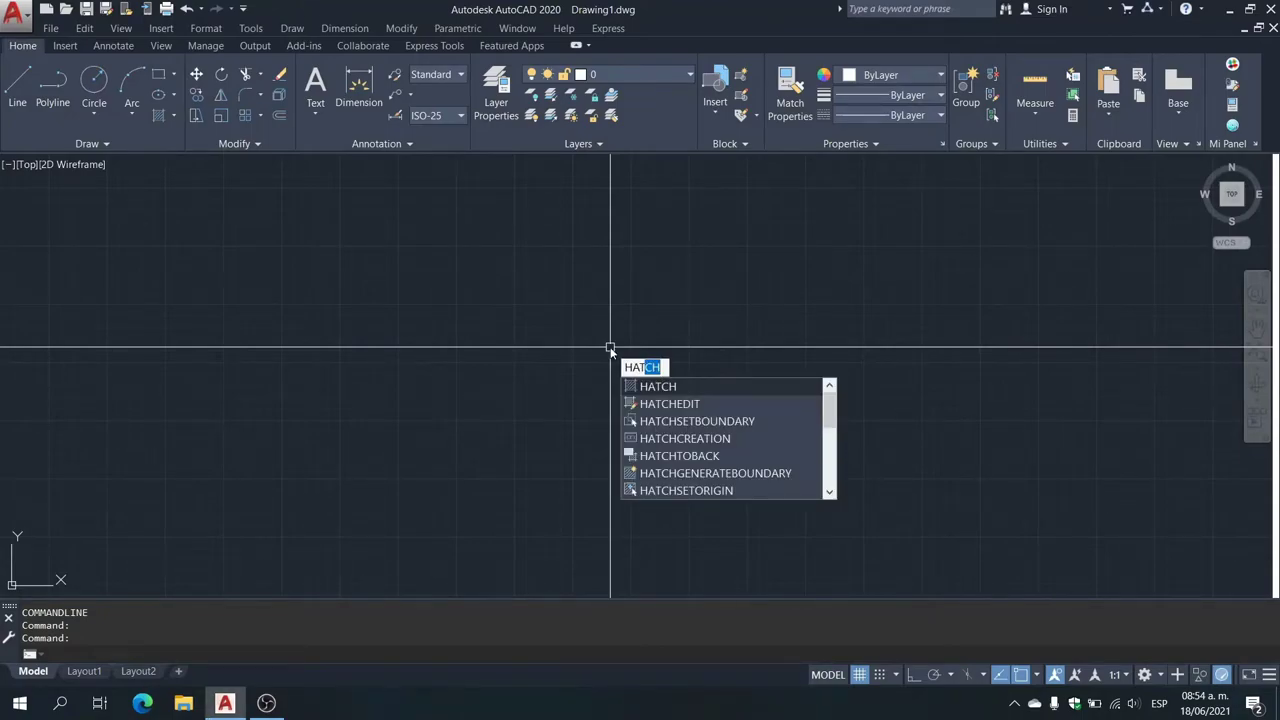
key("Return")
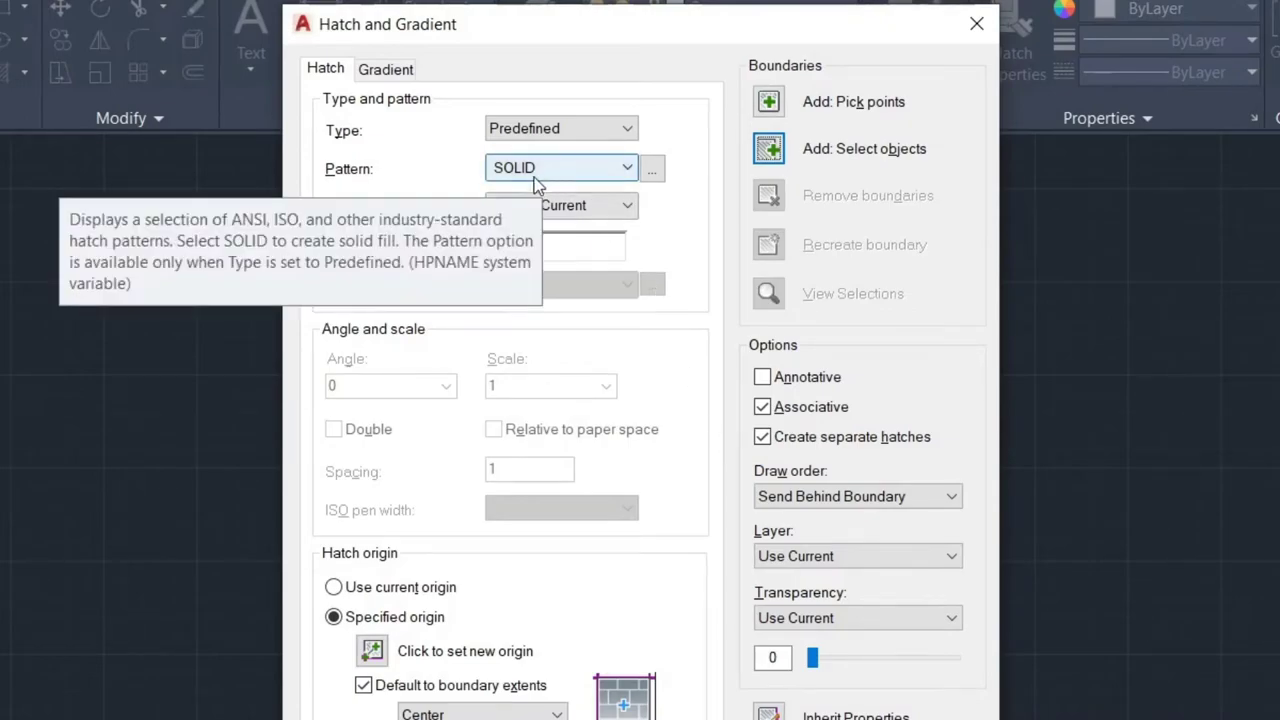
left_click(578, 252)
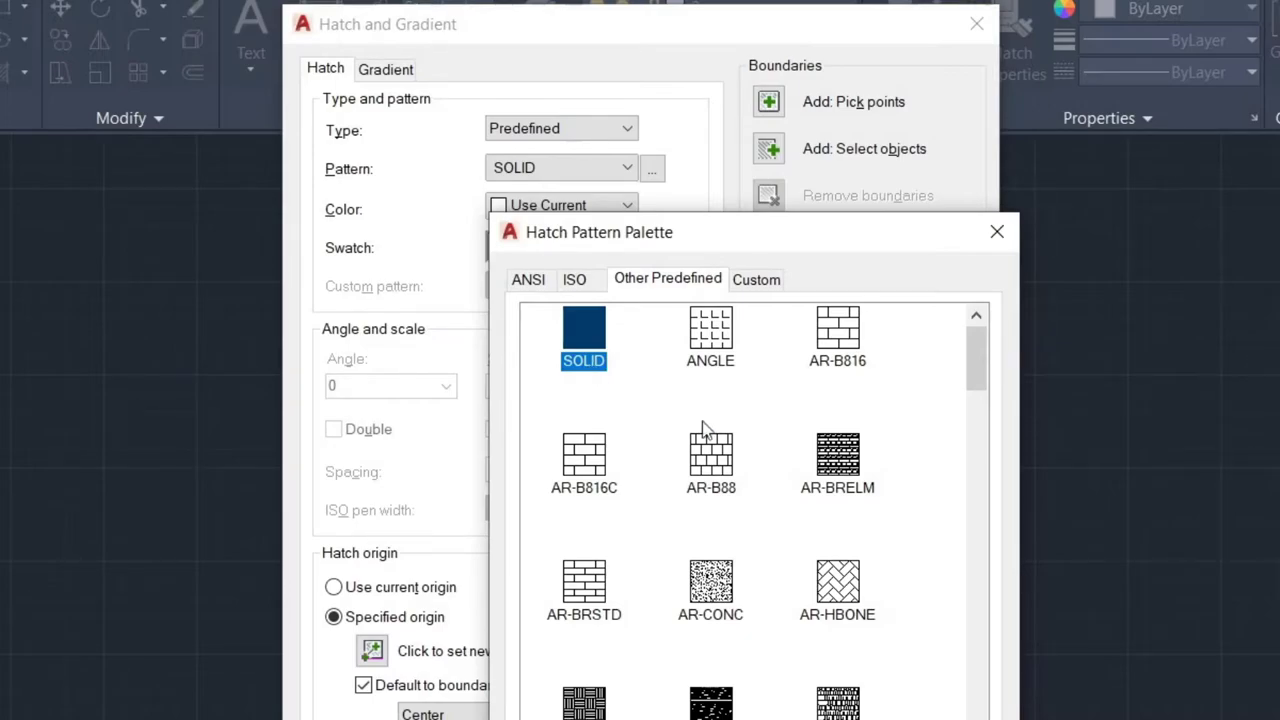
left_click(758, 712)
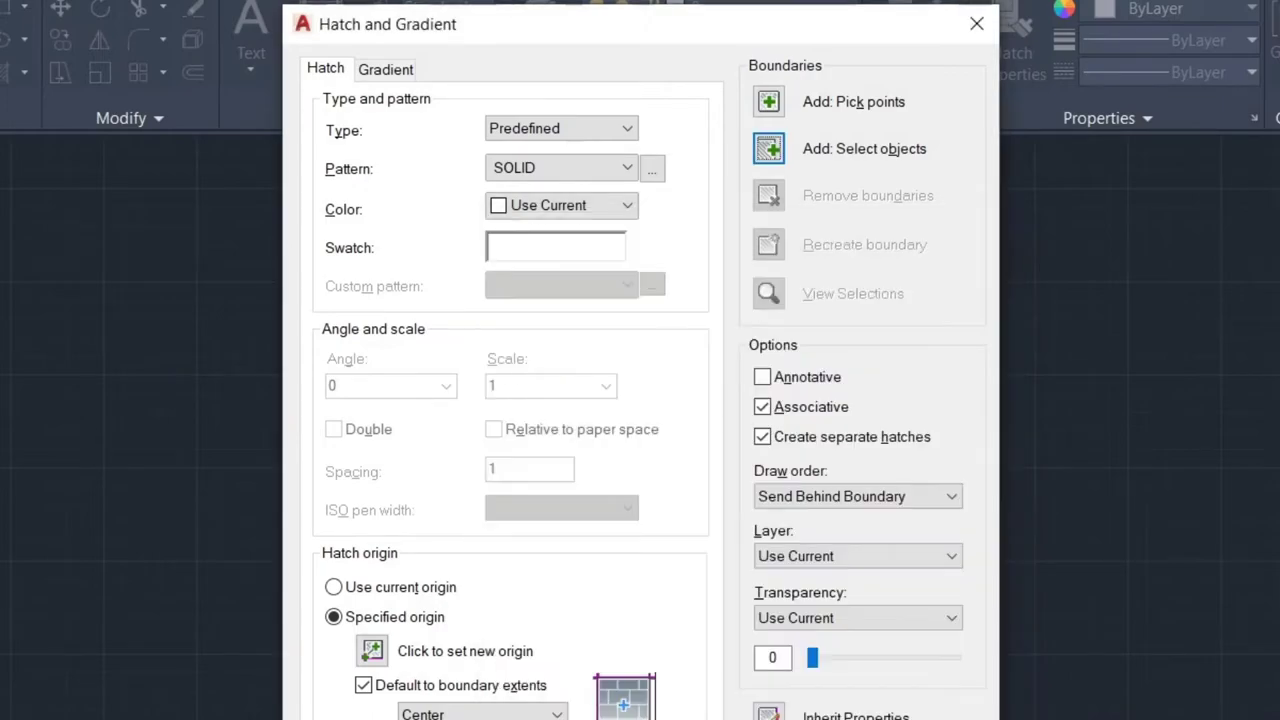
Step: Choose ANSI31 from the ANSI patterns and close the Hatch and Gradient settings
left_click(596, 252)
left_click(528, 279)
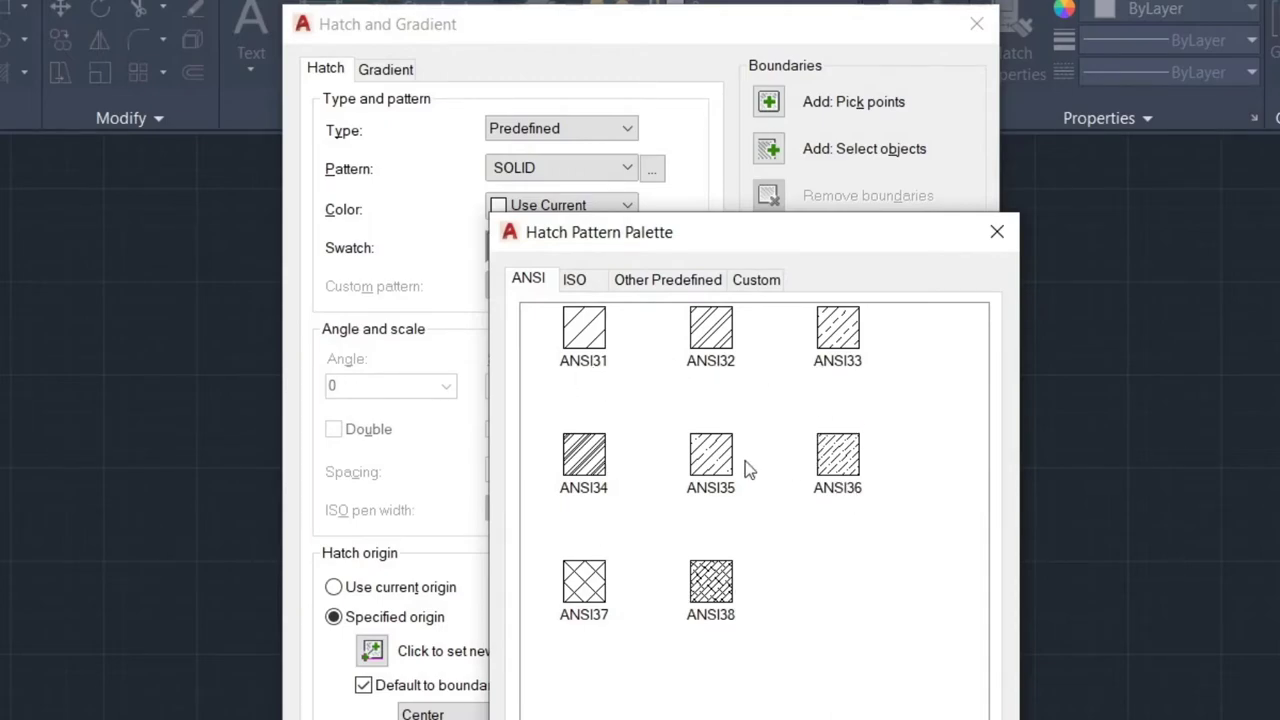
key("Return")
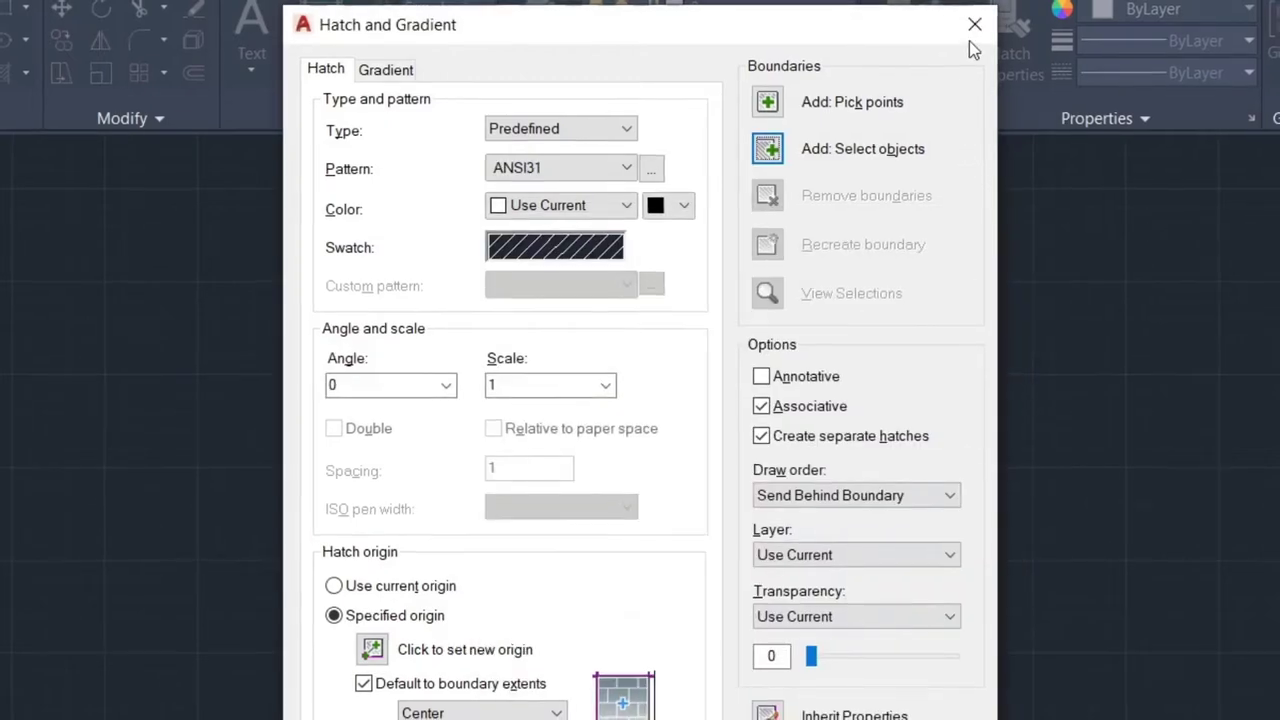
left_click(977, 23)
Step: Quit AutoCAD without saving Drawing1 and view acaddoc.lsp in C:\LSP_ESPECIAL
left_click(1271, 9)
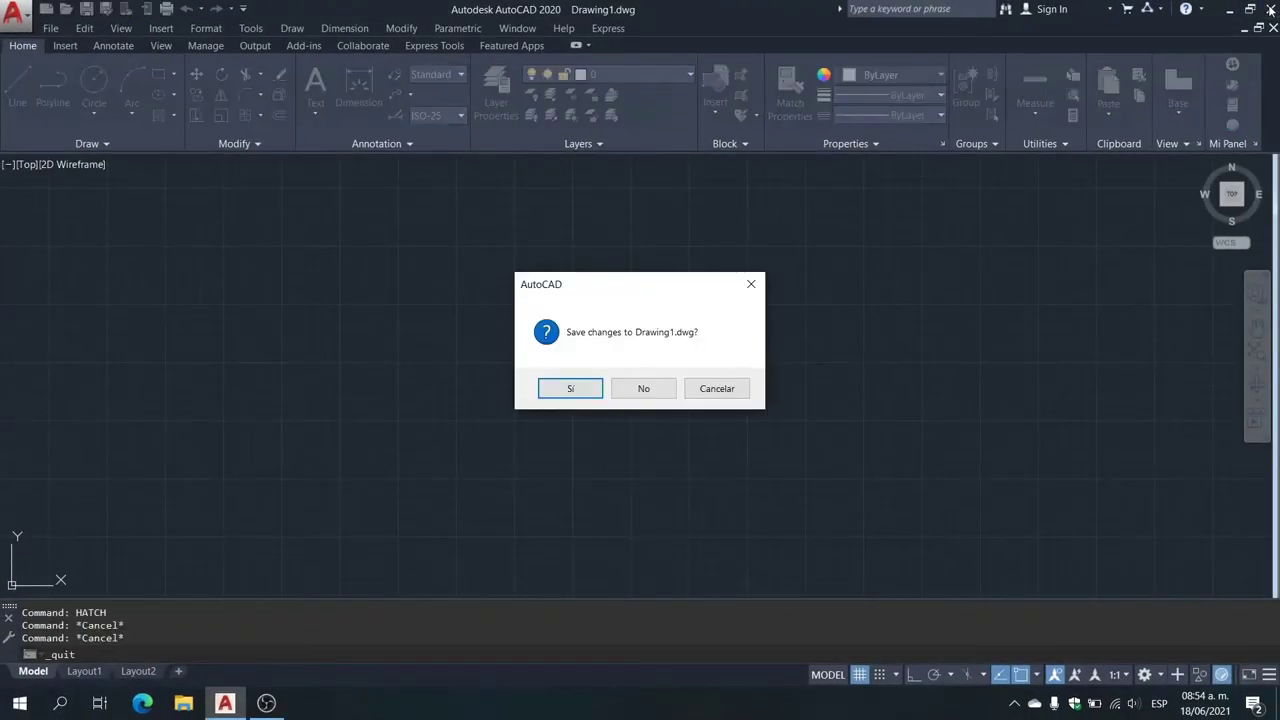
left_click(643, 389)
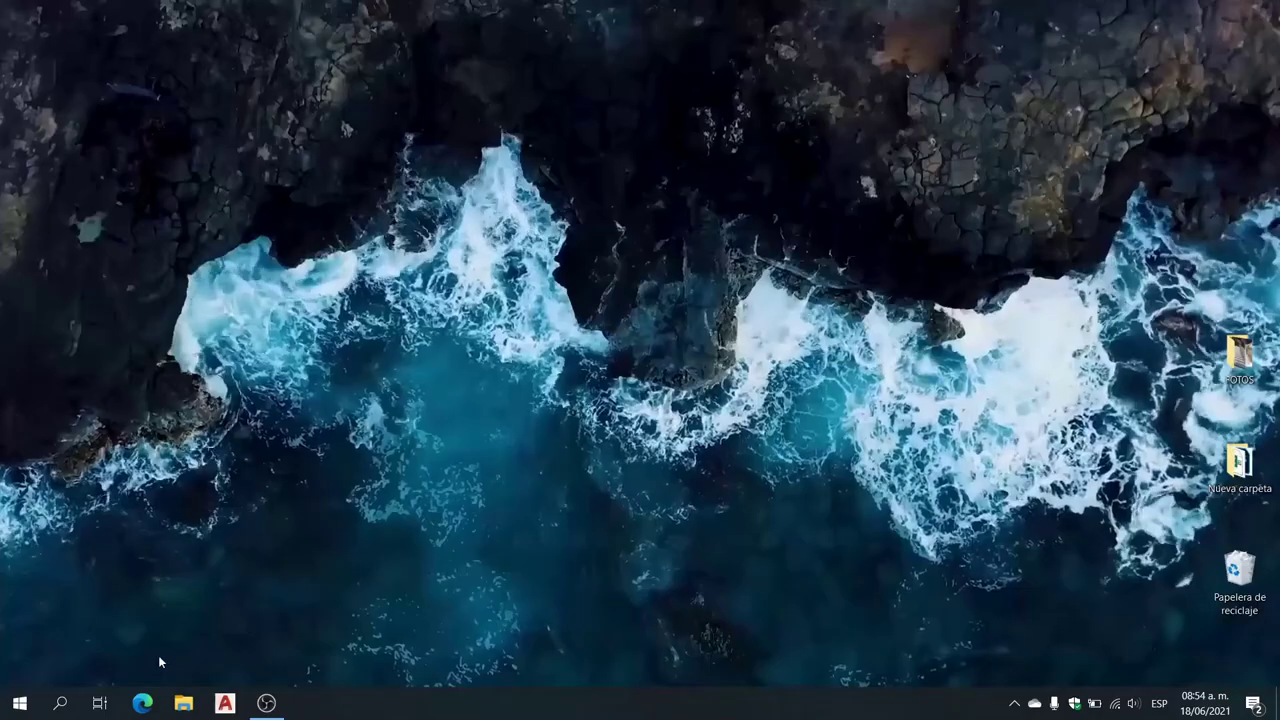
key("super+e")
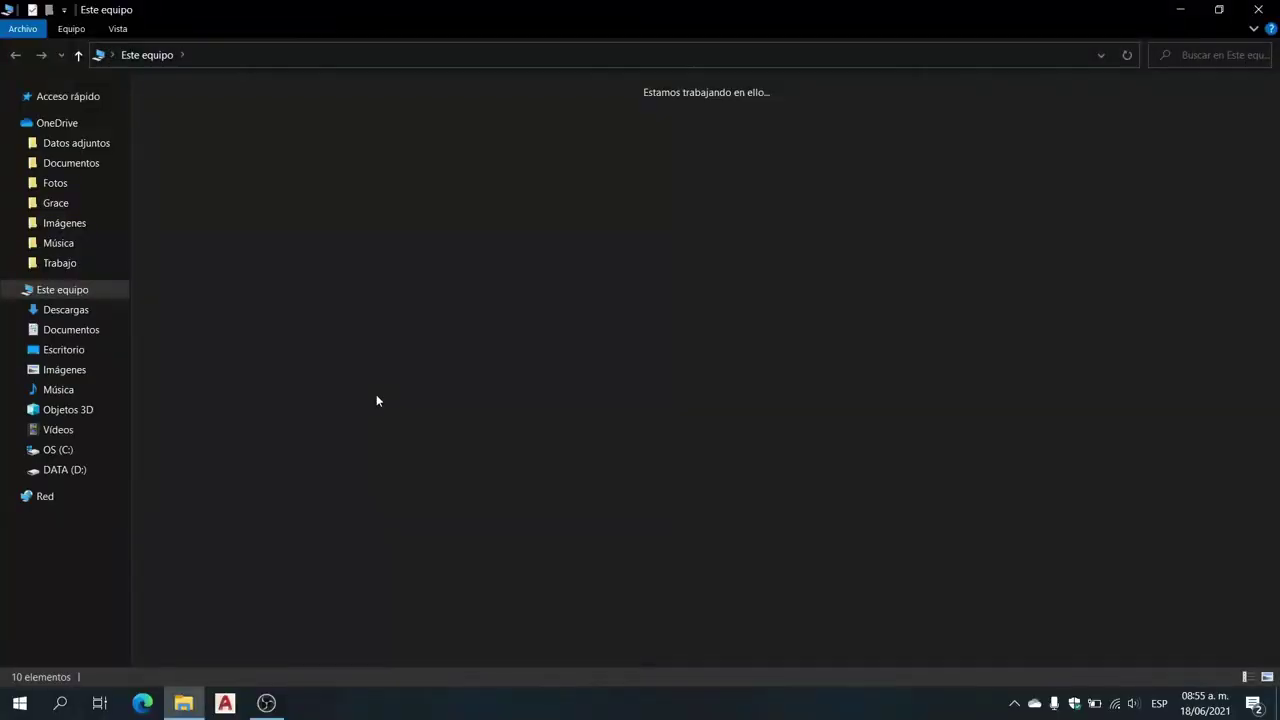
double_click(490, 253)
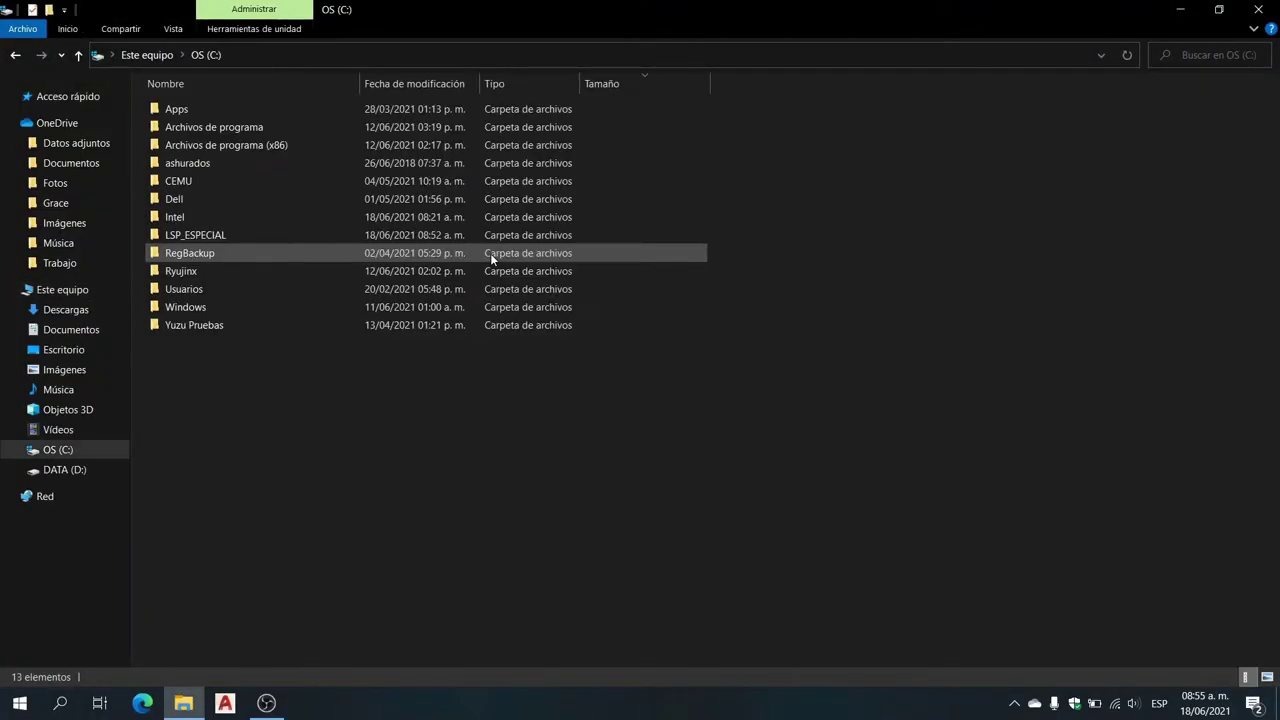
double_click(215, 235)
double_click(325, 258)
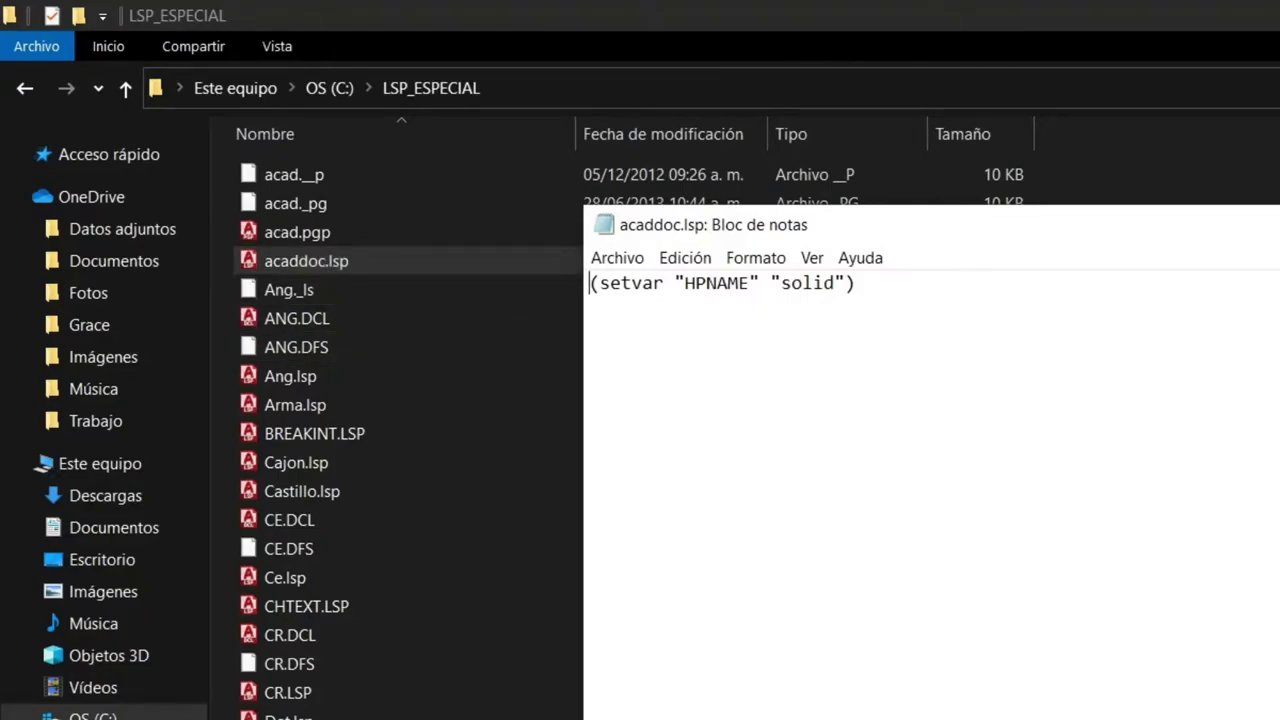
key("alt+F4")
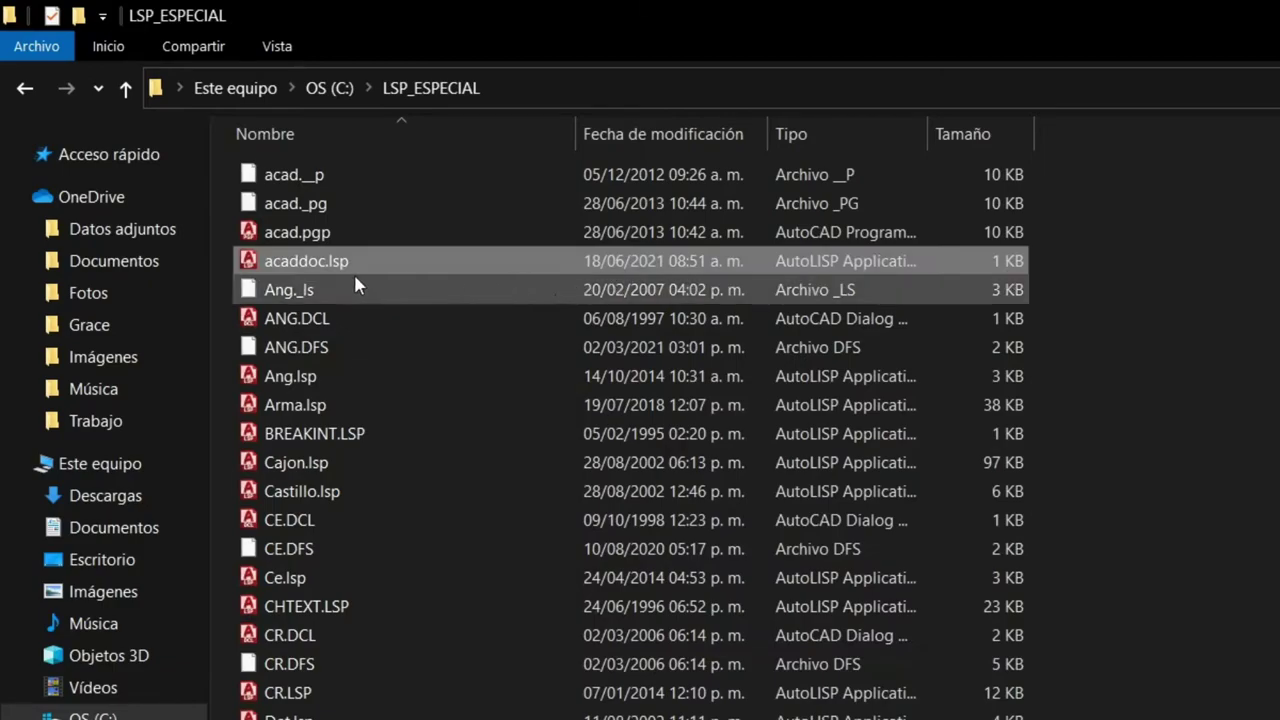
mouse_move(306, 261)
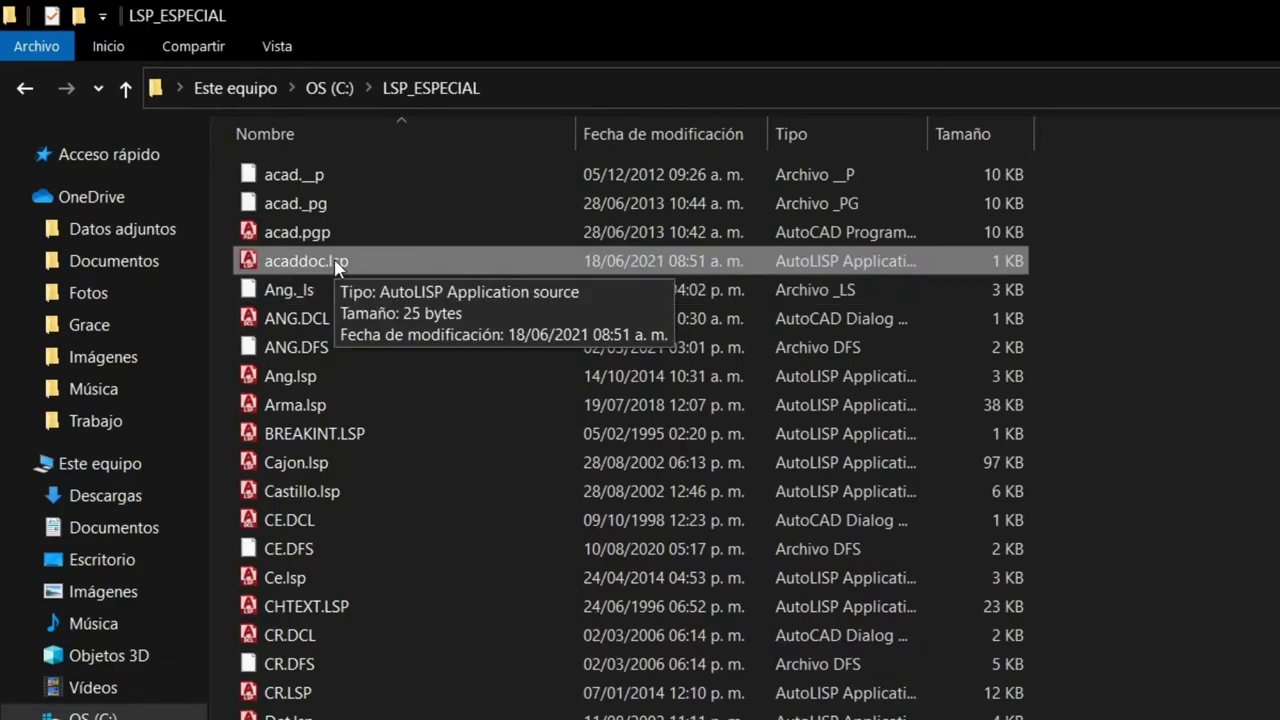
Step: Open acaddoc.lsp in Notepad and replace the pattern name solid with ANSI31
right_click(338, 266)
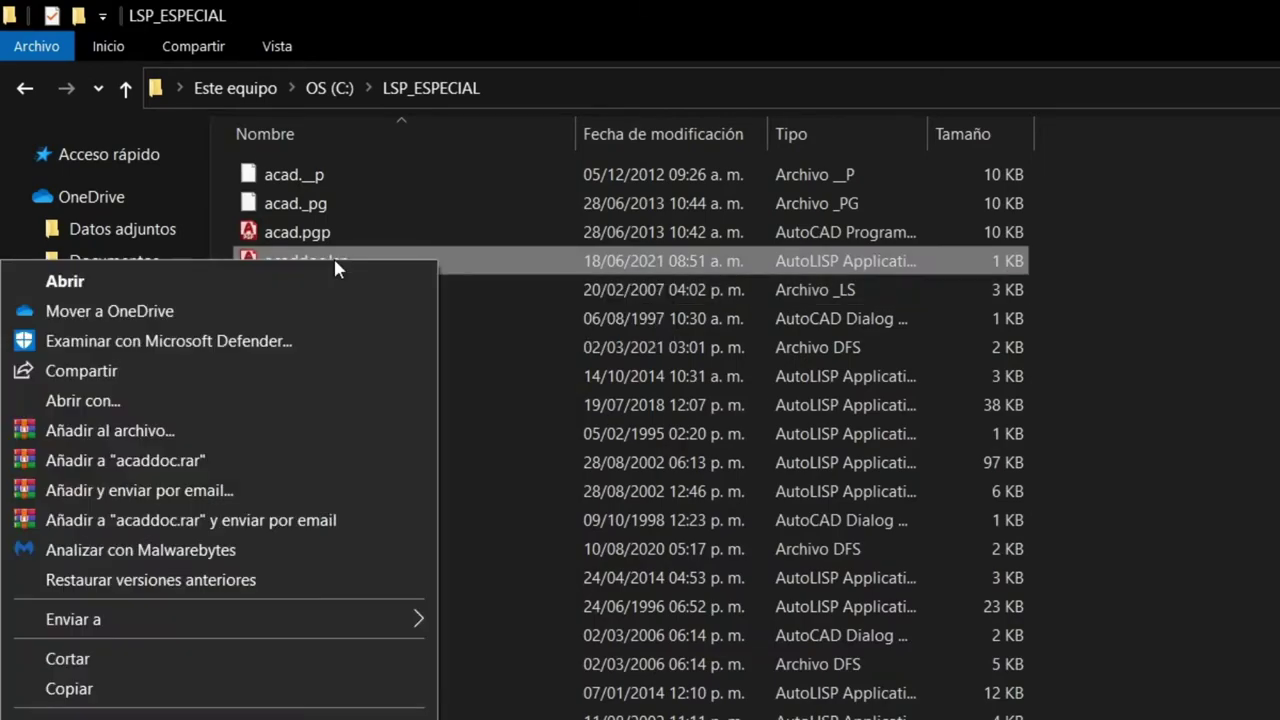
left_click(81, 398)
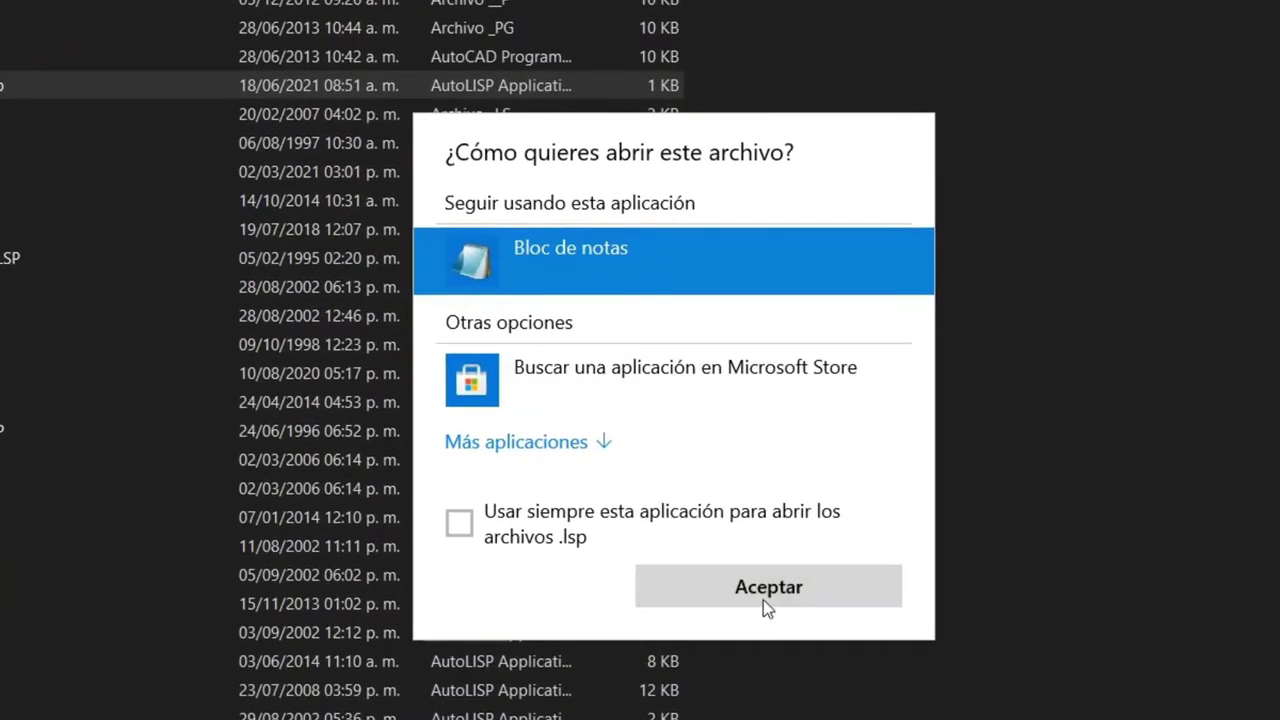
left_click(765, 602)
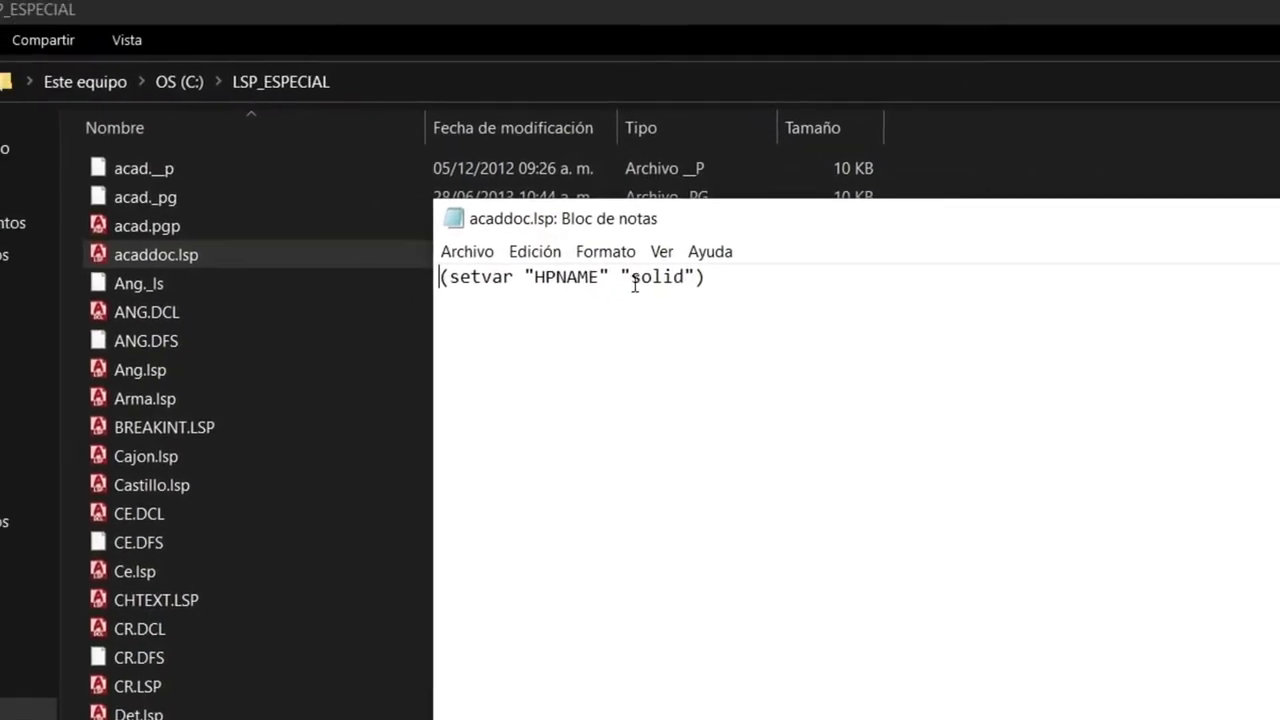
left_click(644, 283)
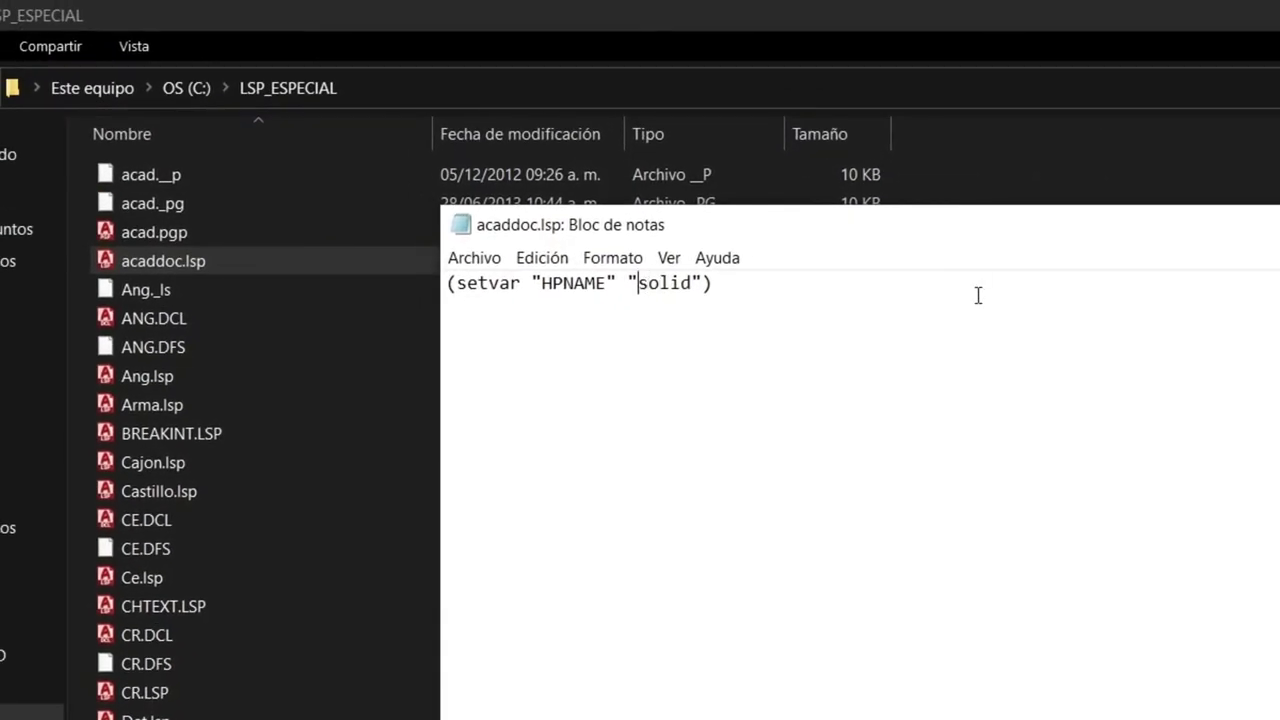
key("shift+Right")
key("shift+Right")
key("shift+Right")
key("shift+Right")
key("shift+Right")
type("A")
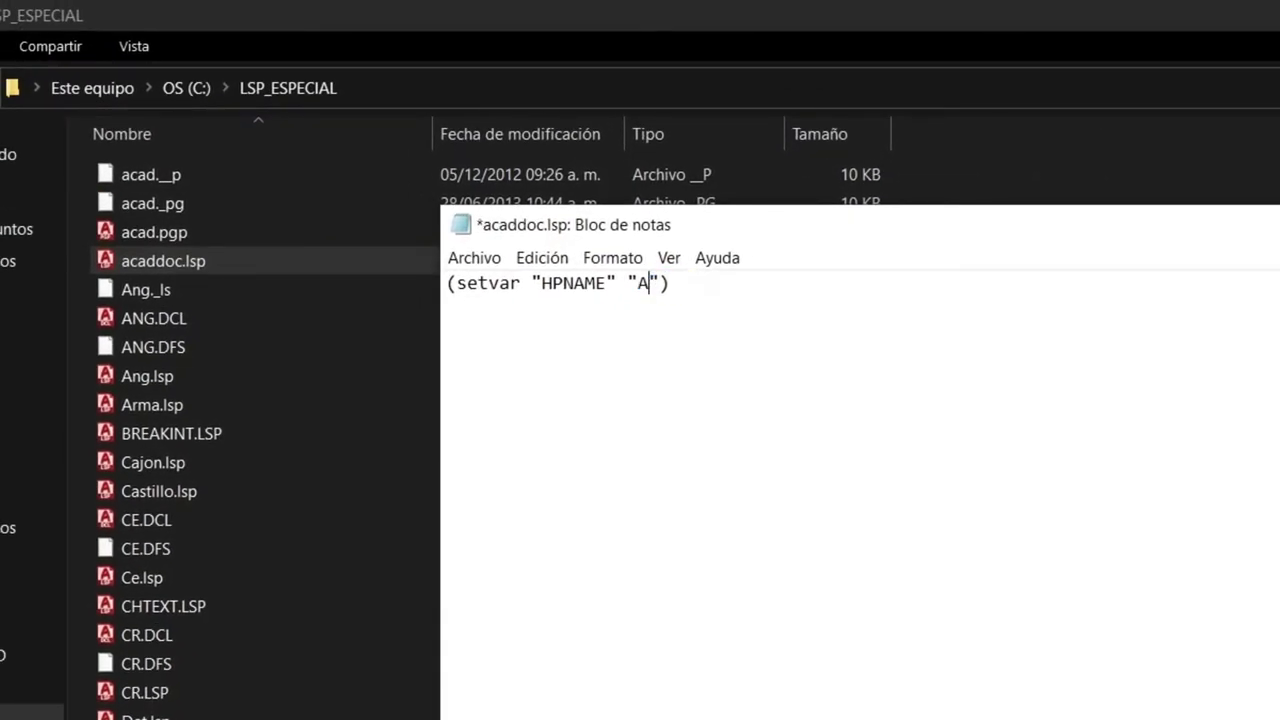
type("NSI31")
Step: Save acaddoc.lsp, then close Notepad and File Explorer
left_click(476, 257)
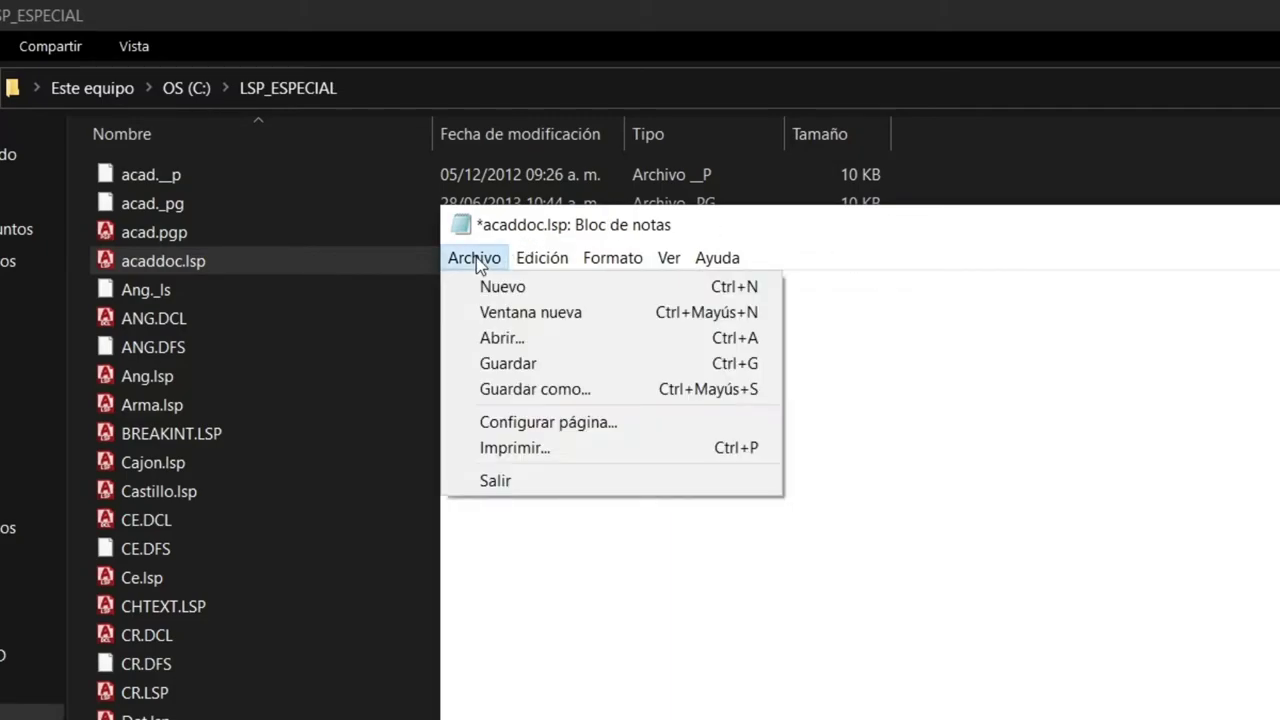
left_click(503, 362)
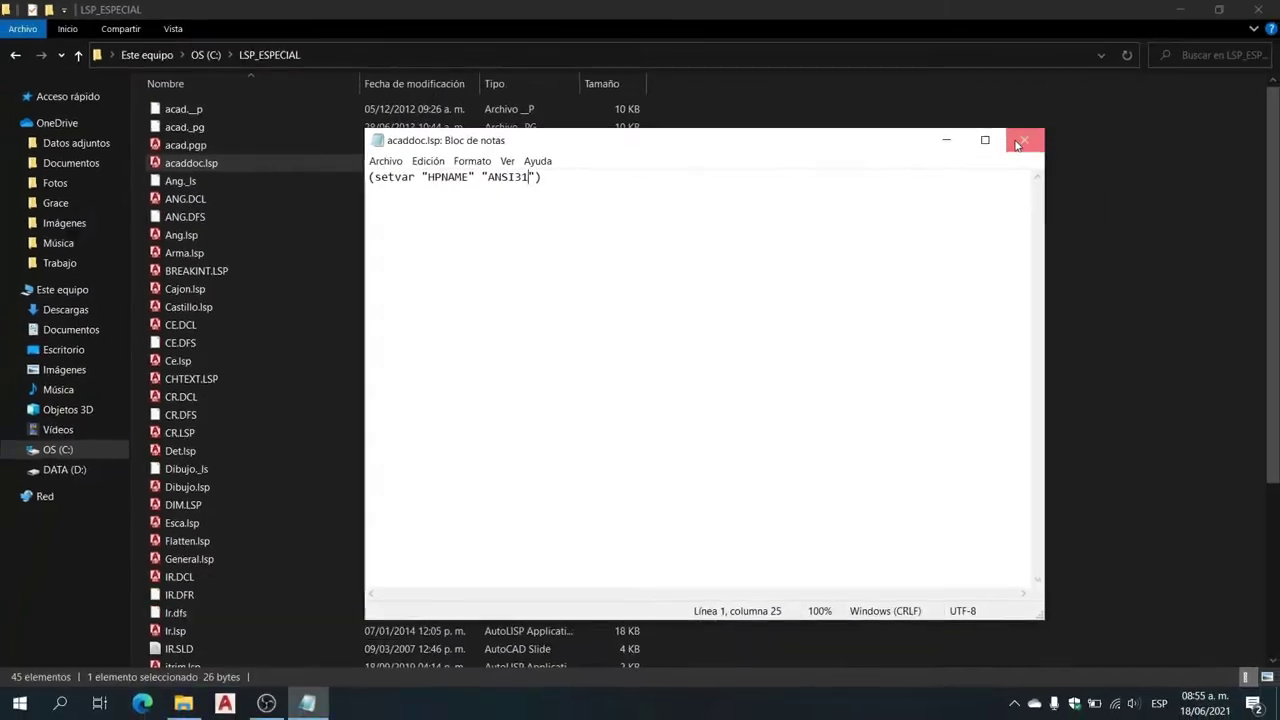
left_click(1024, 137)
left_click(1248, 12)
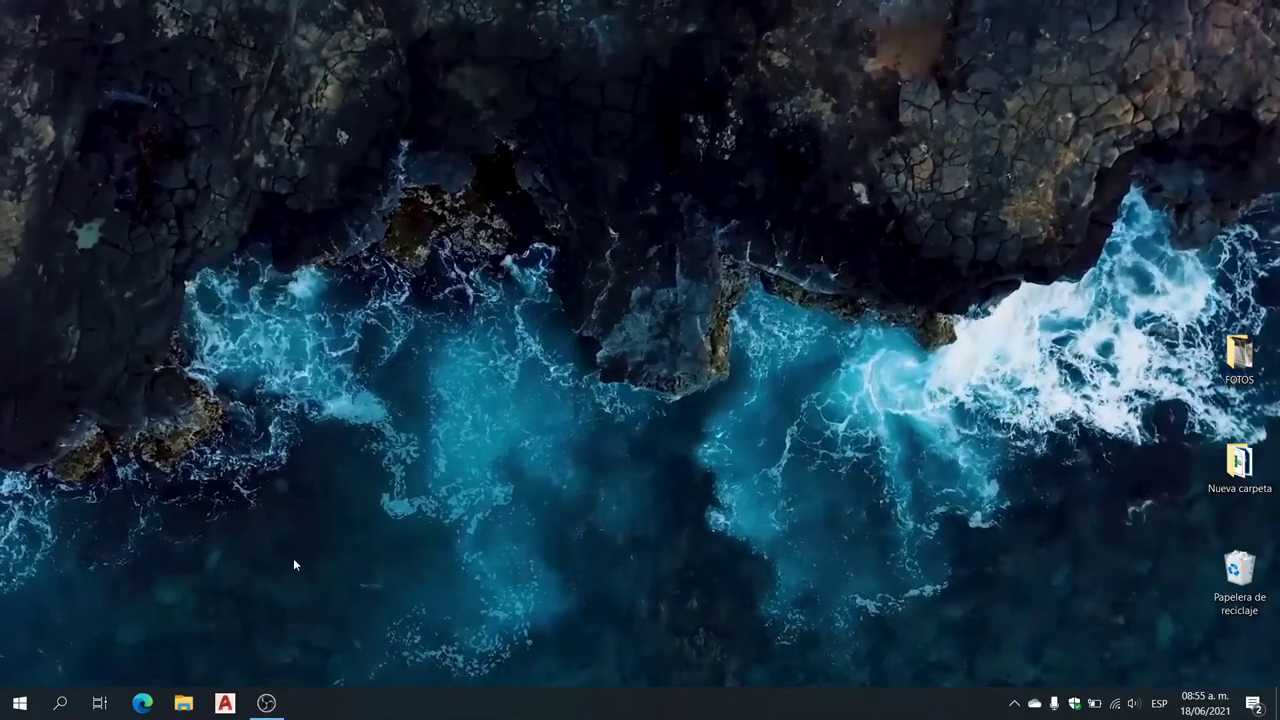
Step: Relaunch AutoCAD 2020 and choose Load on the unsigned acaddoc.lsp security warning
left_click(225, 703)
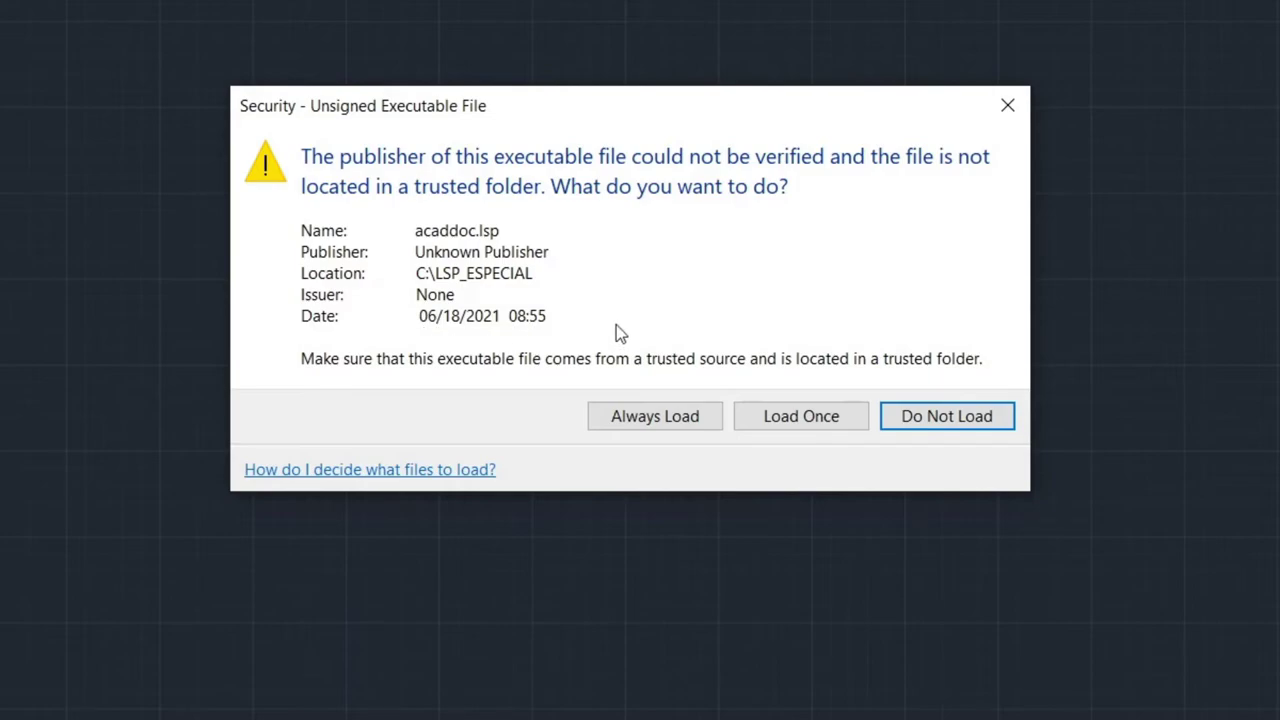
left_click(656, 420)
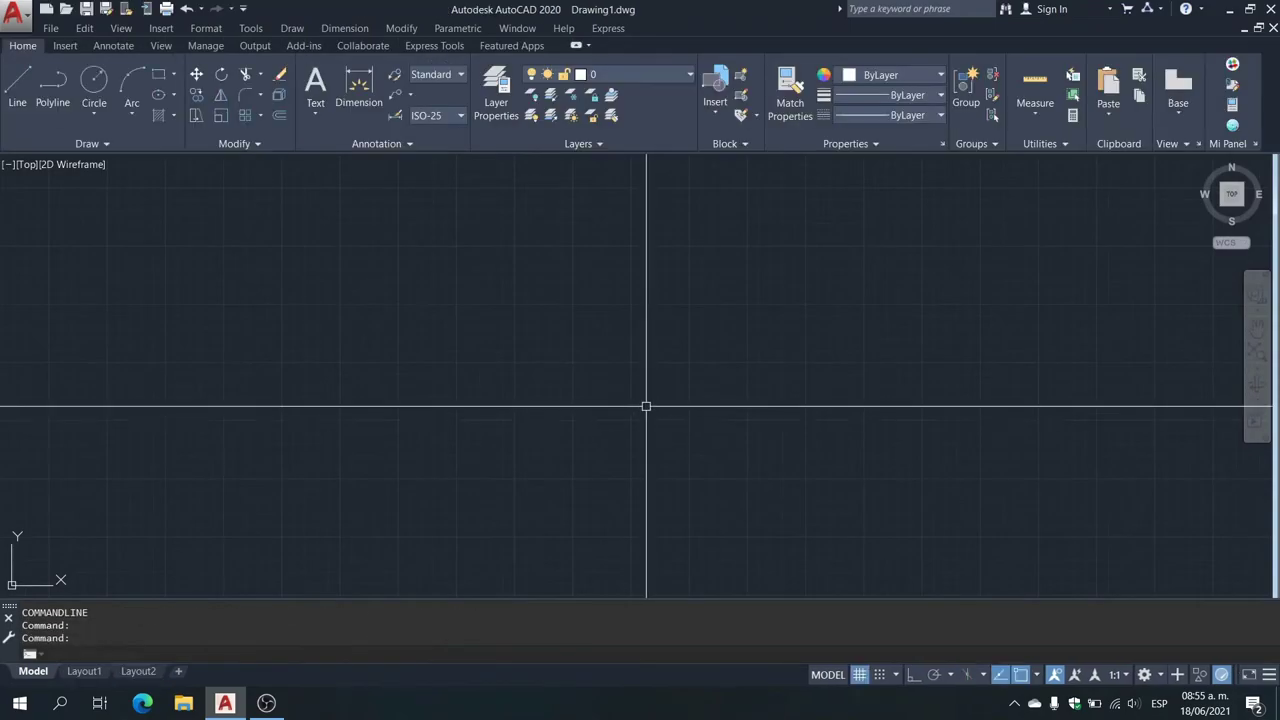
Step: Run HATCH via HAT and check that ANSI31 is the preset pattern in the Hatch Pattern Palette
type("HATCH")
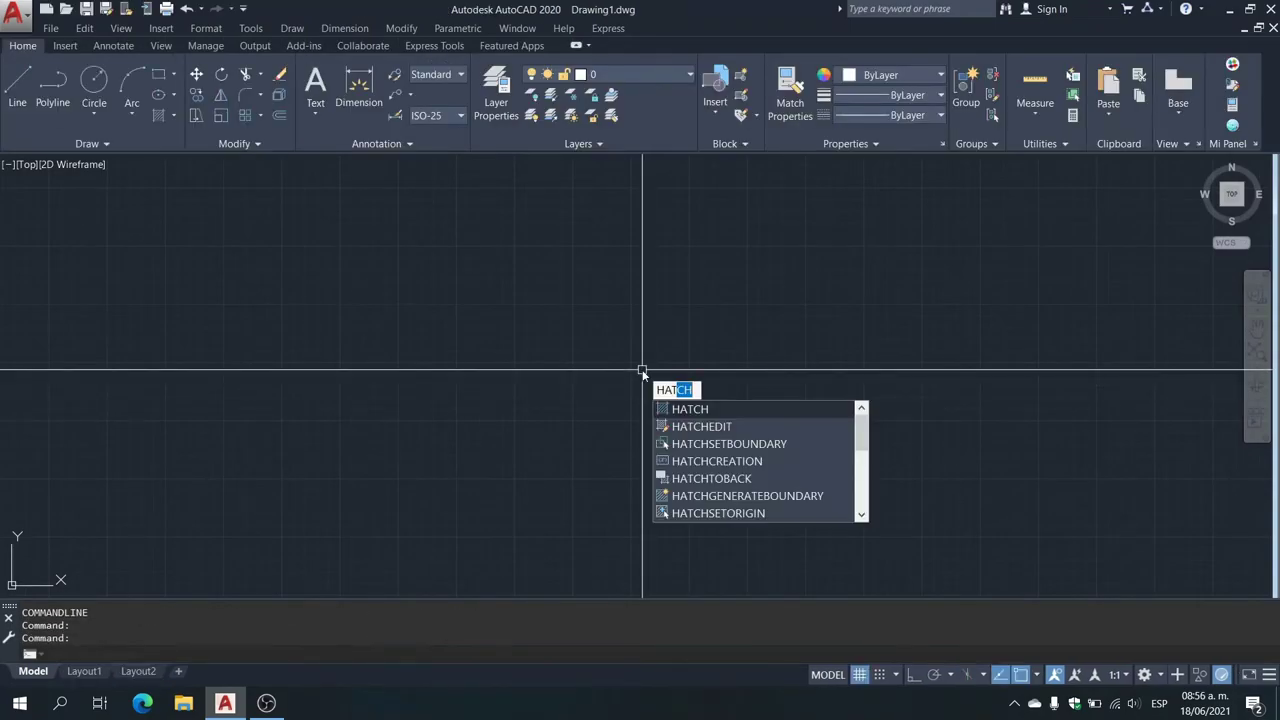
key("Return")
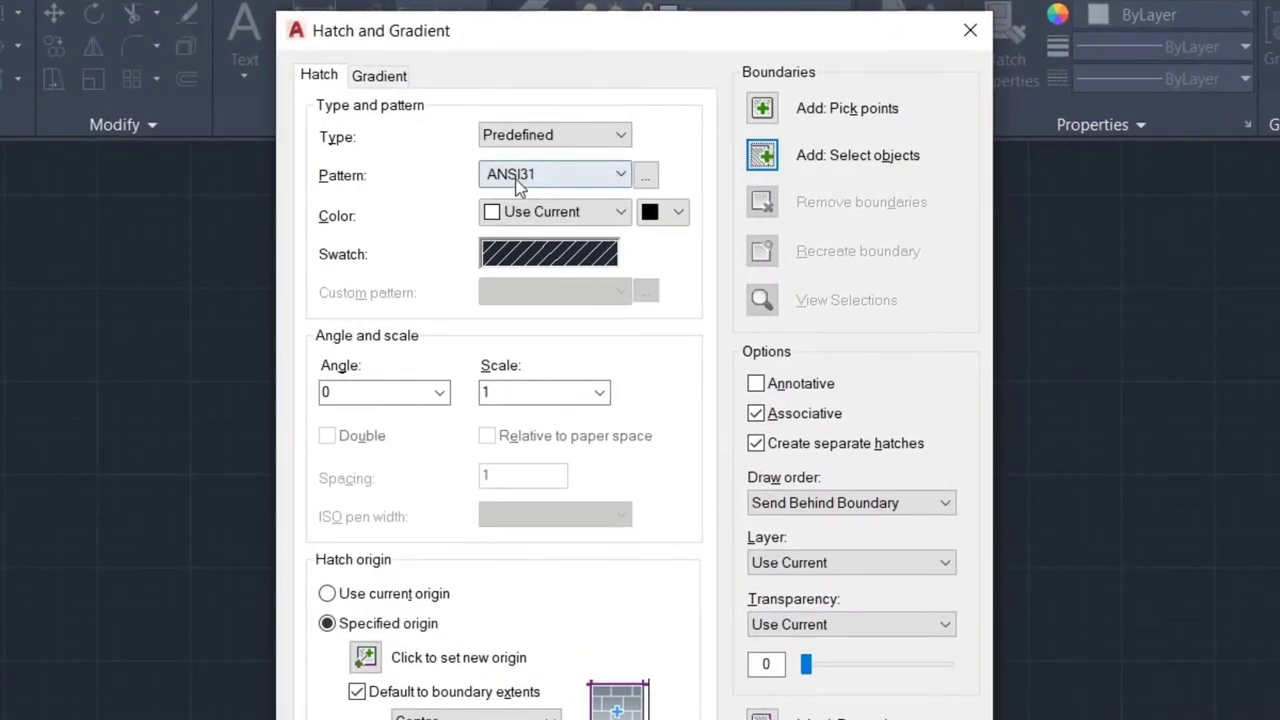
left_click(551, 262)
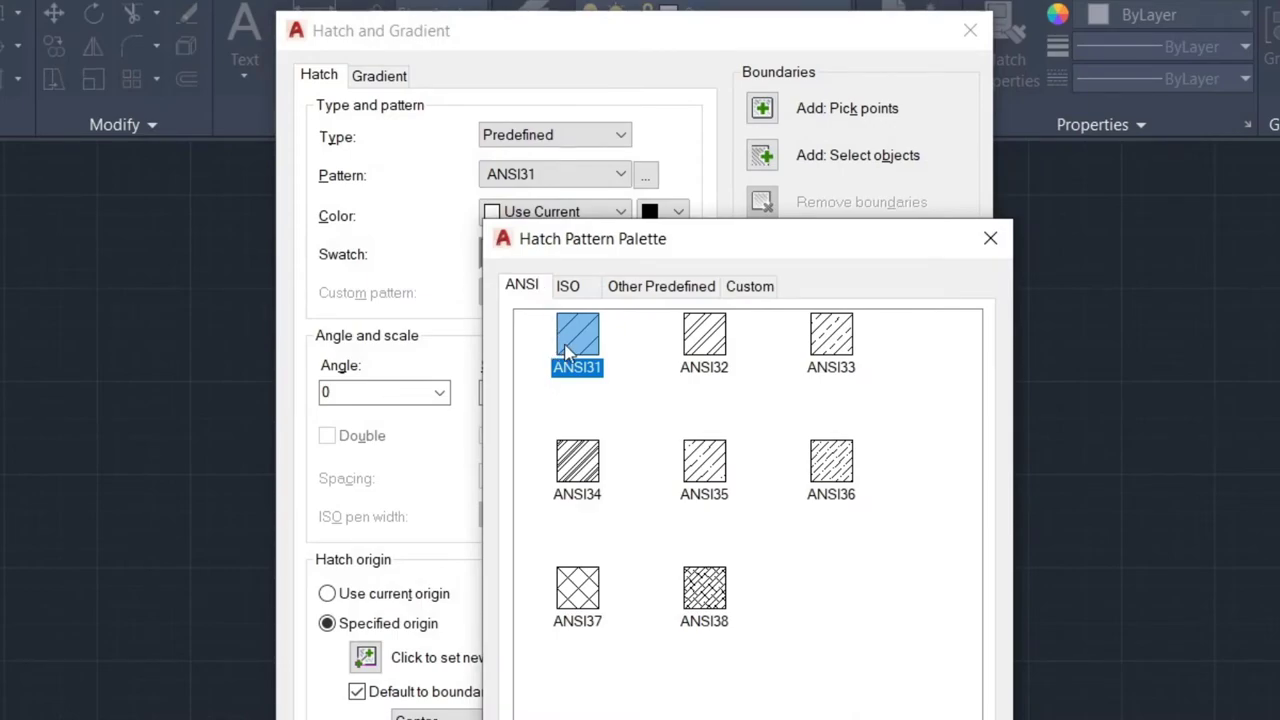
Step: Browse the ISO, Other Predefined and Custom pattern tabs, ending on Other Predefined
left_click(580, 292)
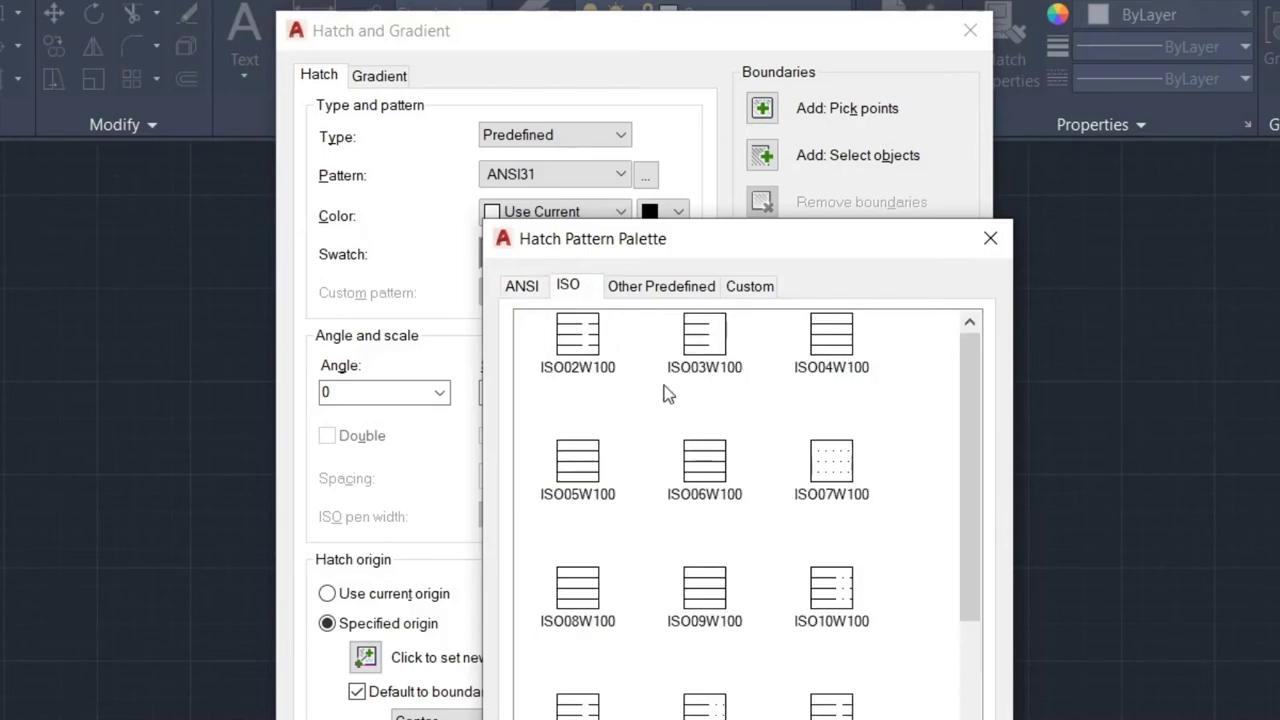
scroll(666, 391, "down", 1)
left_click(693, 300)
scroll(680, 531, "down", 5)
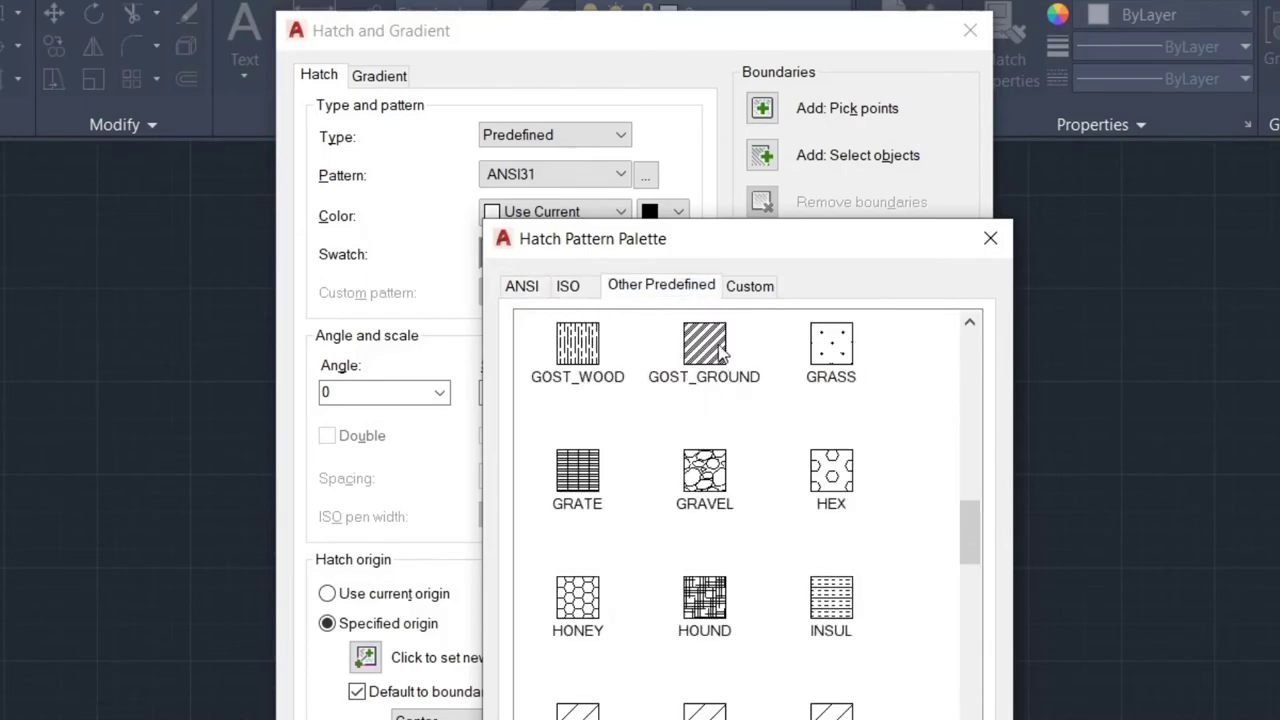
left_click(764, 289)
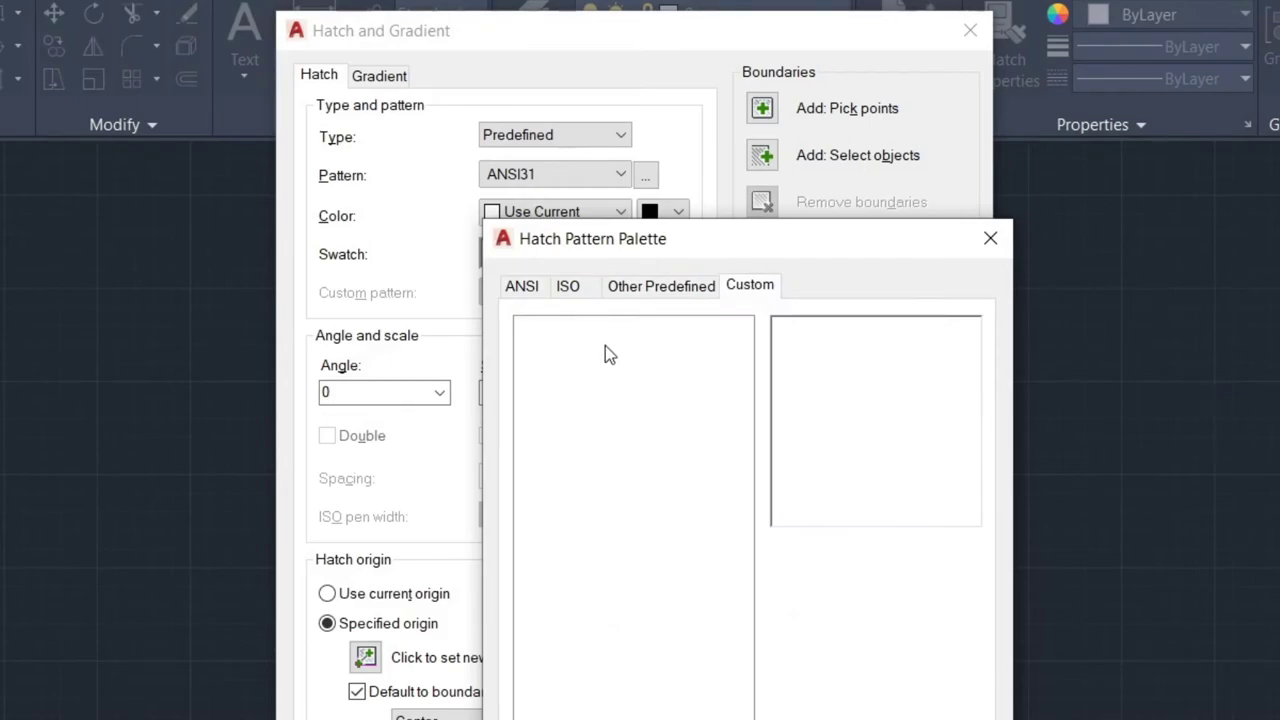
left_click(652, 296)
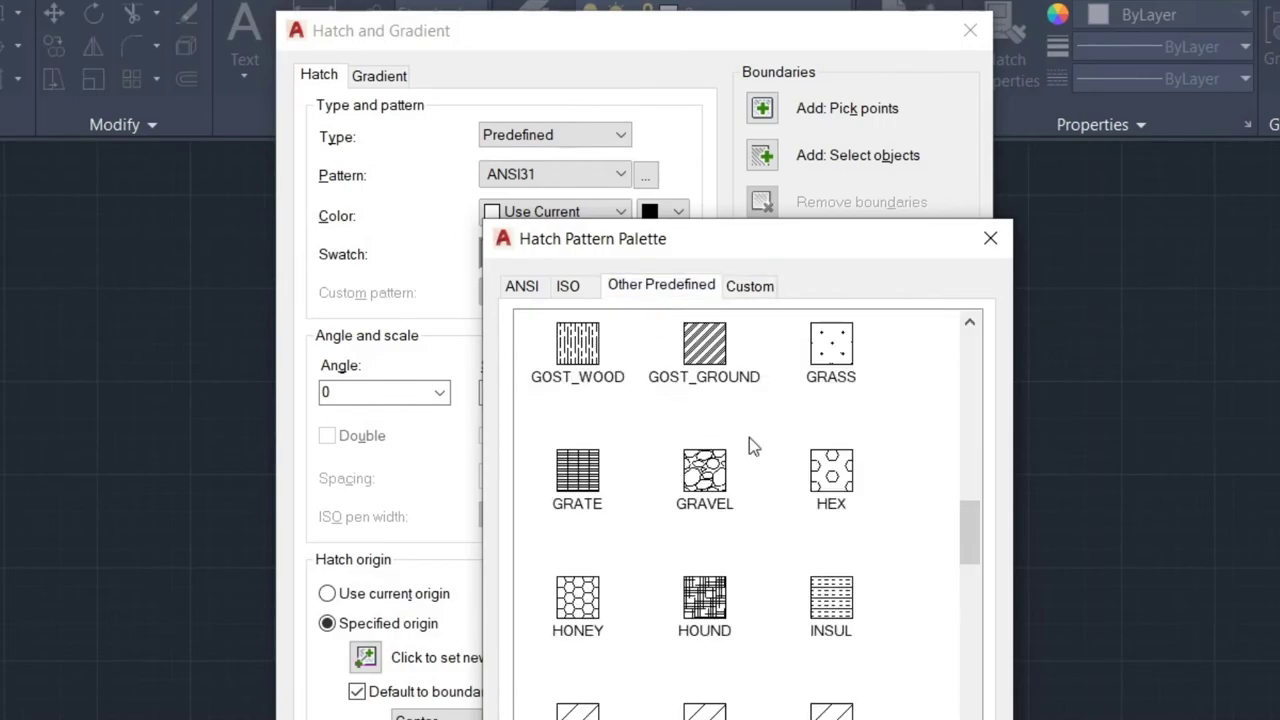